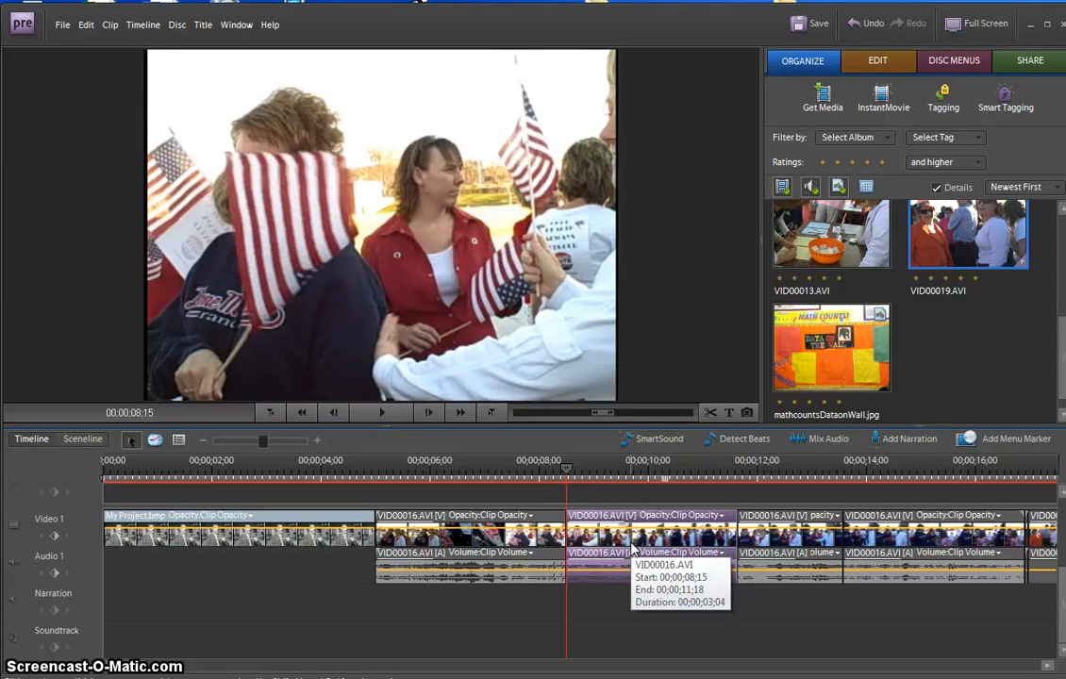
Delete the VID00016.AVI clip that starts at 00;00;08;15 and close the gap it leaves
{"action": "key", "text": "Delete"}
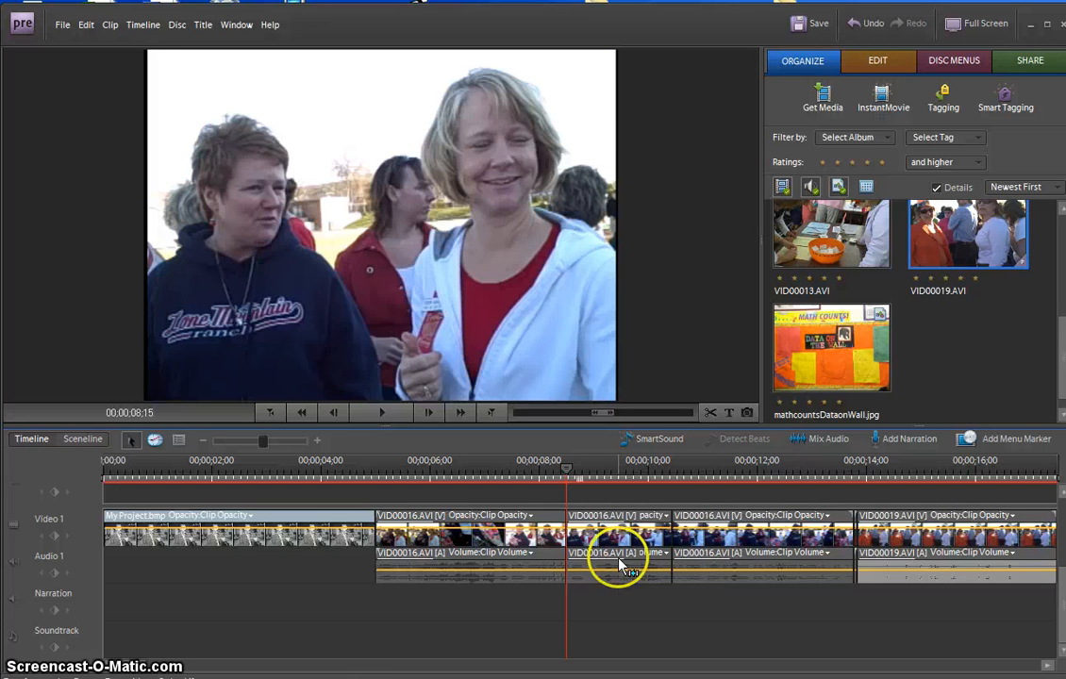
{"action": "key", "text": "ctrl+z"}
{"action": "left_click", "coordinate": [623, 566]}
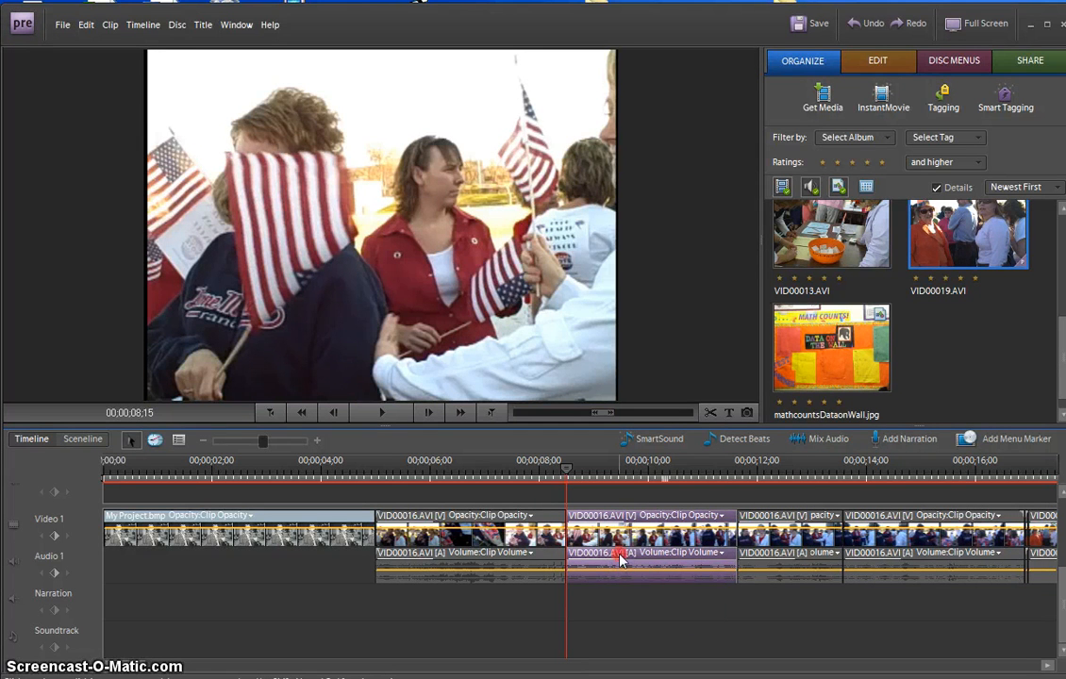
{"action": "right_click", "coordinate": [620, 563]}
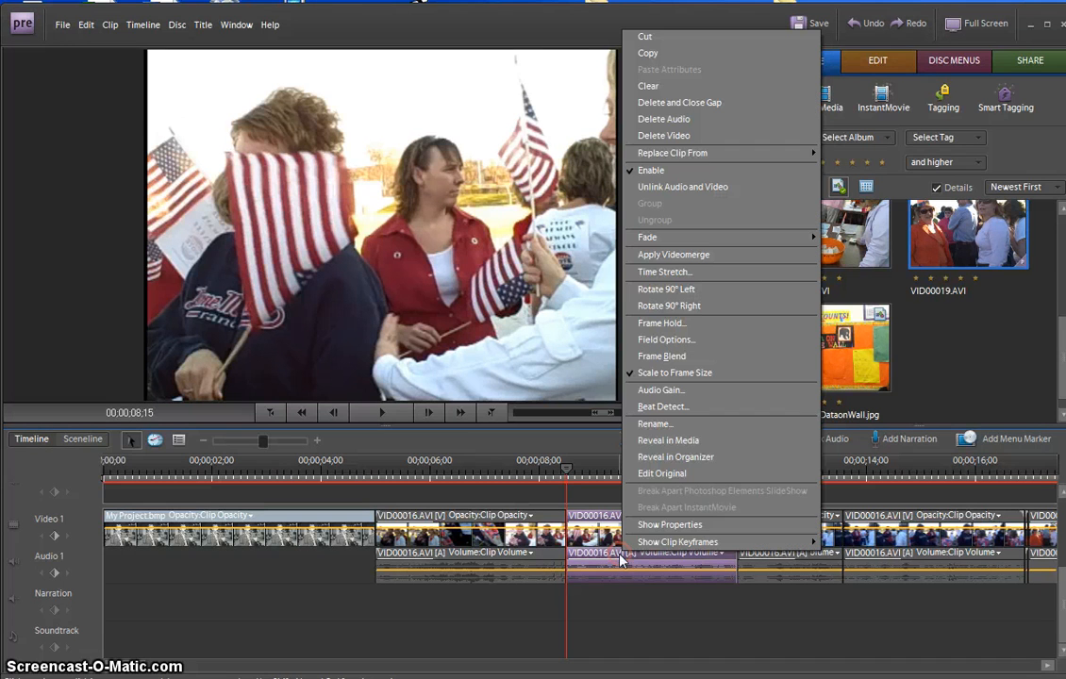
{"action": "left_click", "coordinate": [663, 104]}
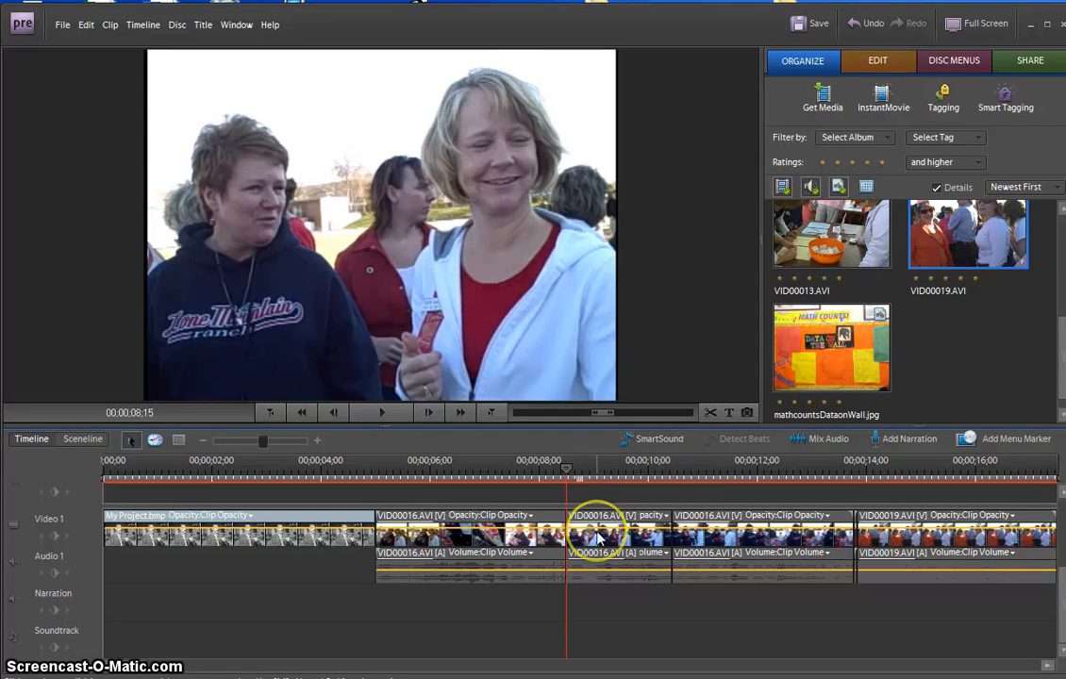
Play back the cut between the first two VID00016.AVI clips, starting from 00;00;08;07
{"action": "left_click", "coordinate": [516, 531]}
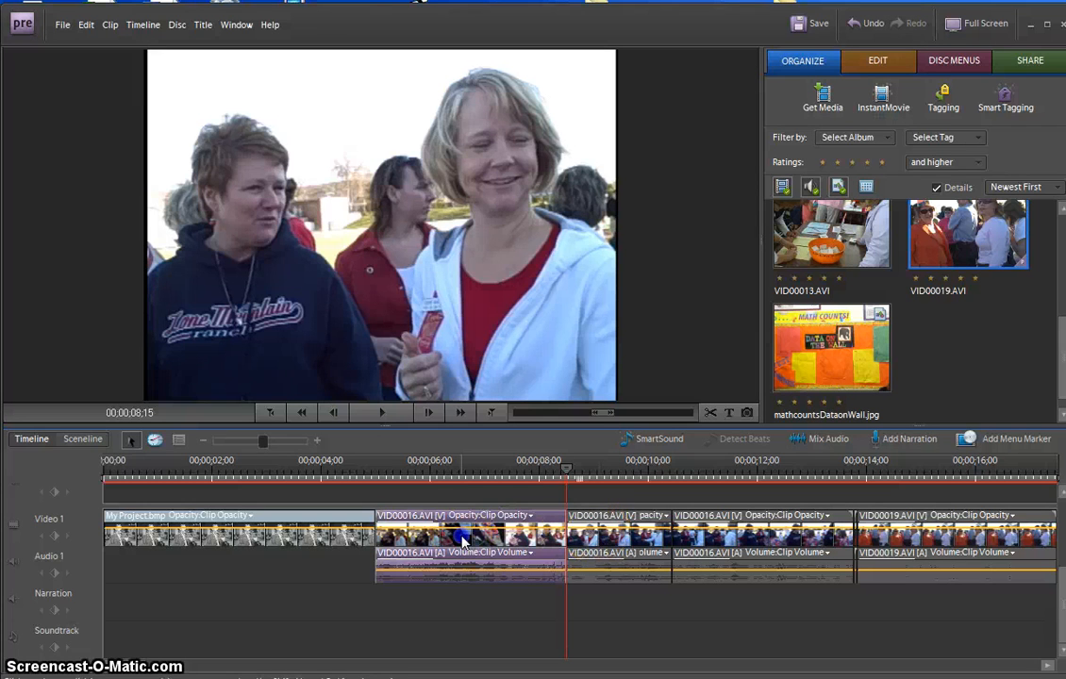
{"action": "left_click", "coordinate": [620, 518]}
{"action": "left_click", "coordinate": [728, 538]}
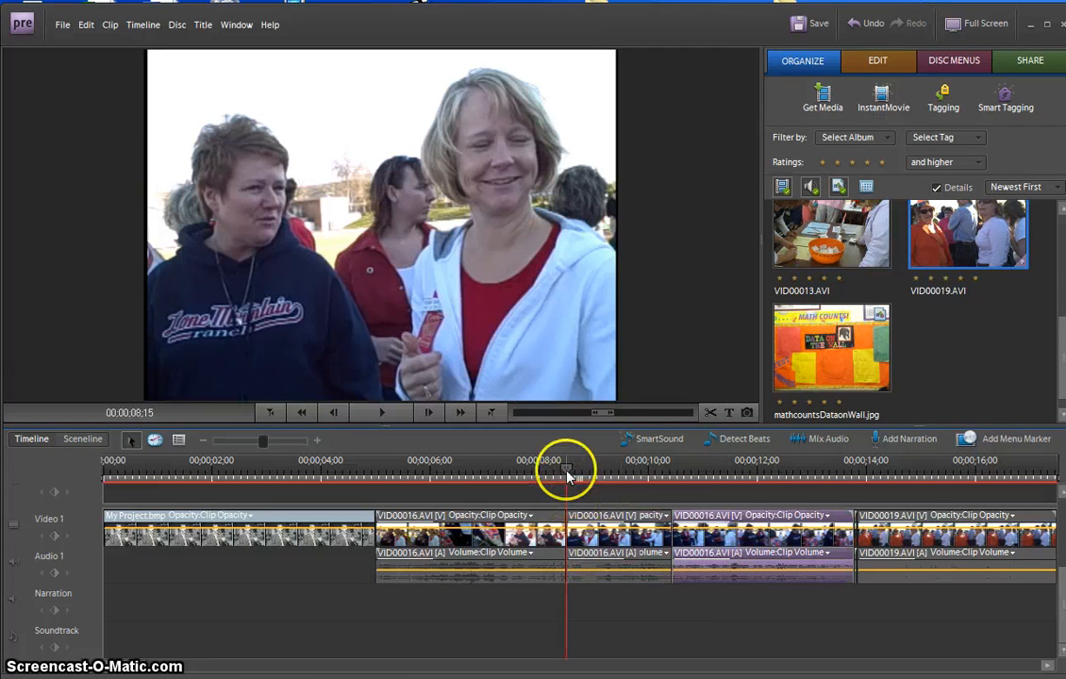
{"action": "mouse_move", "coordinate": [567, 475]}
{"action": "left_mouse_down"}
{"action": "mouse_move", "coordinate": [557, 475]}
{"action": "mouse_move", "coordinate": [630, 472]}
{"action": "mouse_move", "coordinate": [555, 475]}
{"action": "left_mouse_up"}
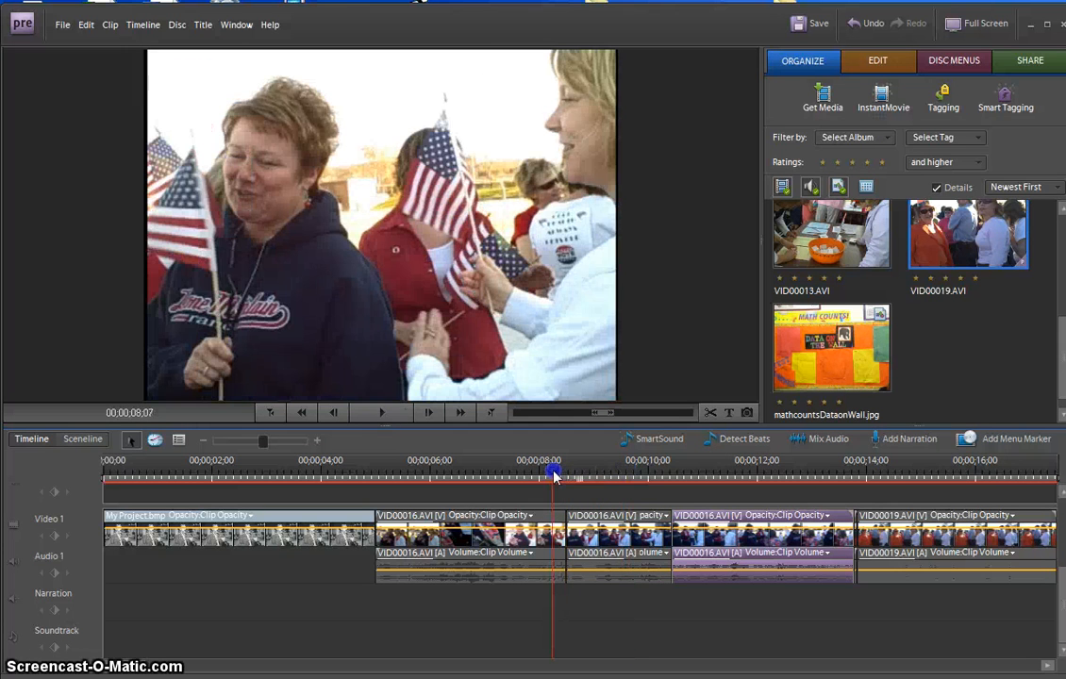
{"action": "left_click", "coordinate": [376, 412]}
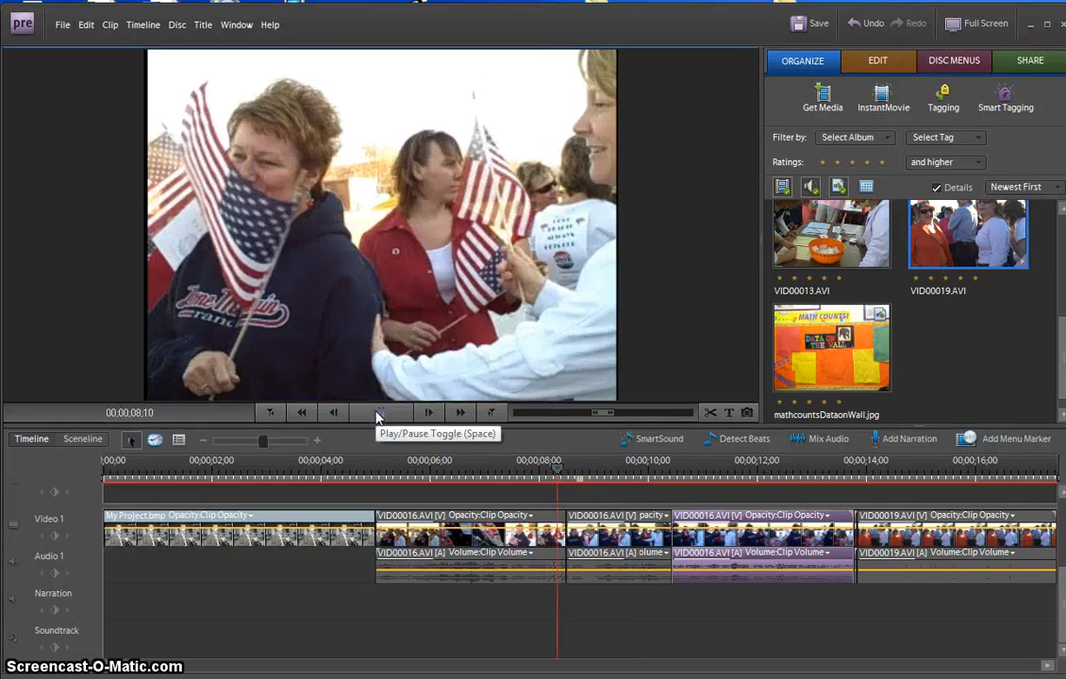
{"action": "left_click", "coordinate": [377, 412]}
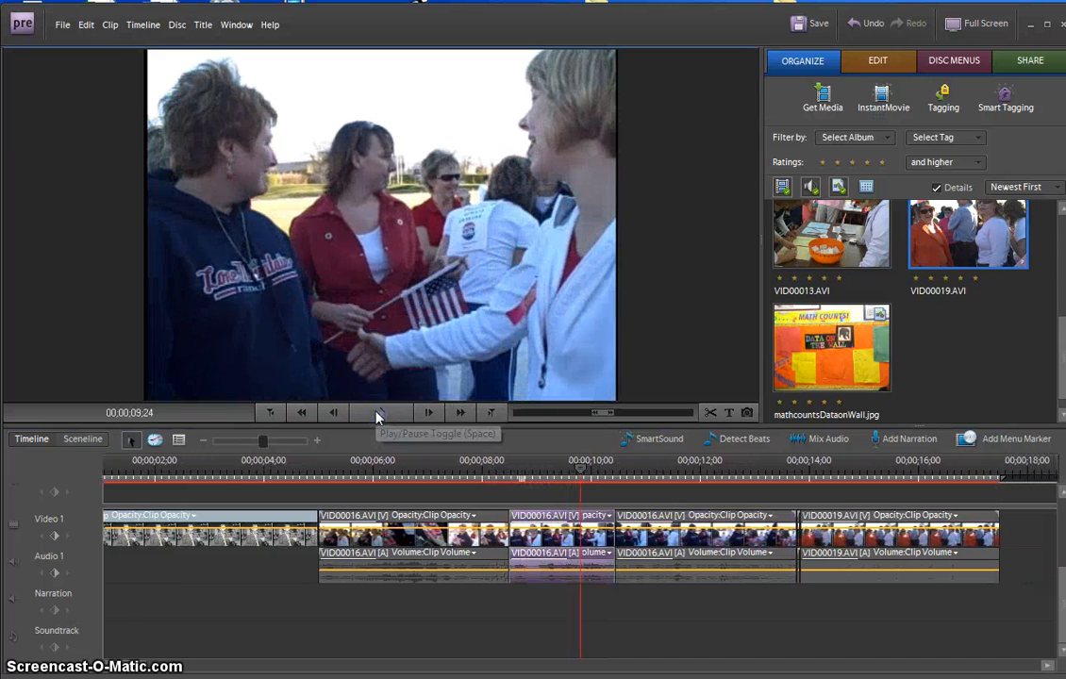
Add the Curtain video transition at the cut between the first and second VID00016.AVI clips
{"action": "left_click", "coordinate": [880, 64]}
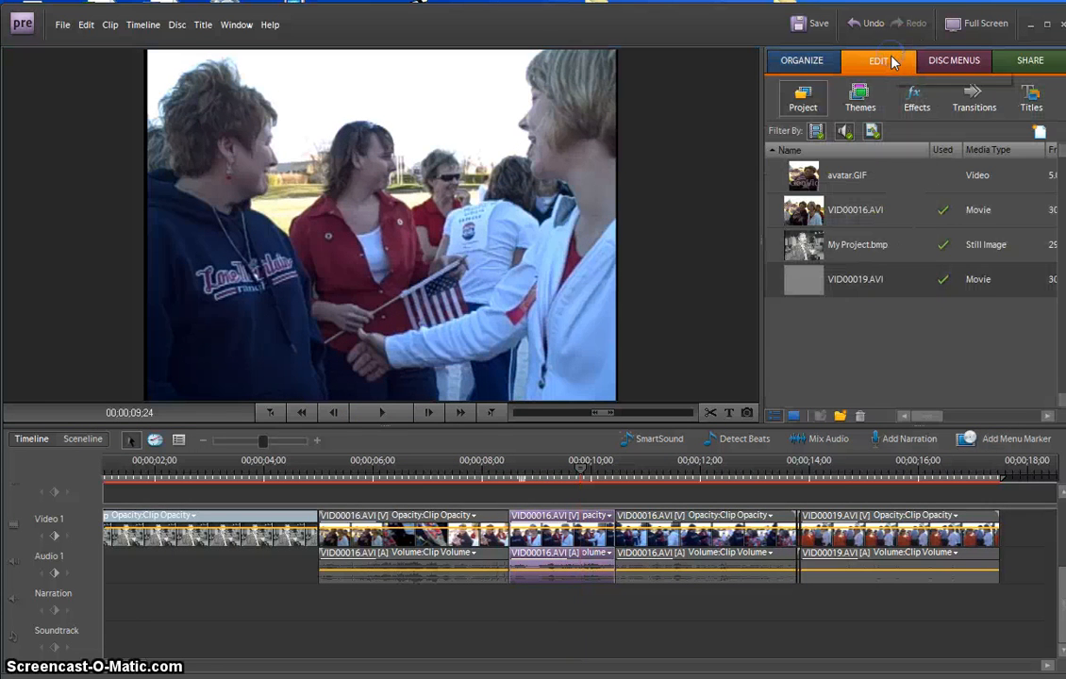
{"action": "left_click", "coordinate": [984, 107]}
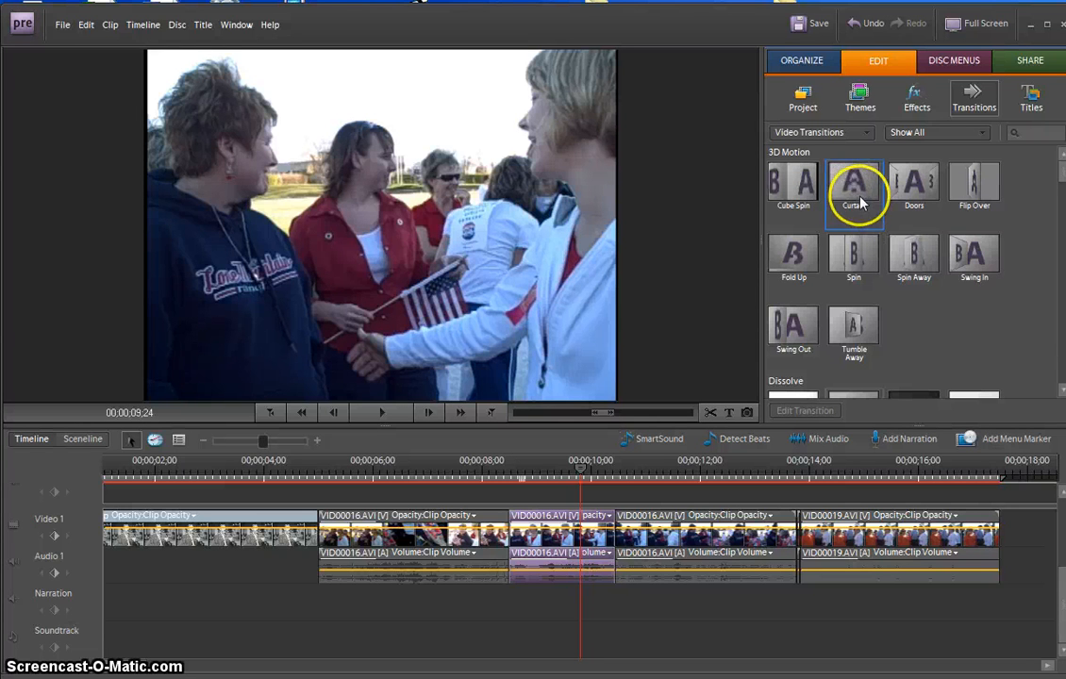
{"action": "left_click_drag", "start_coordinate": [858, 198], "coordinate": [509, 543]}
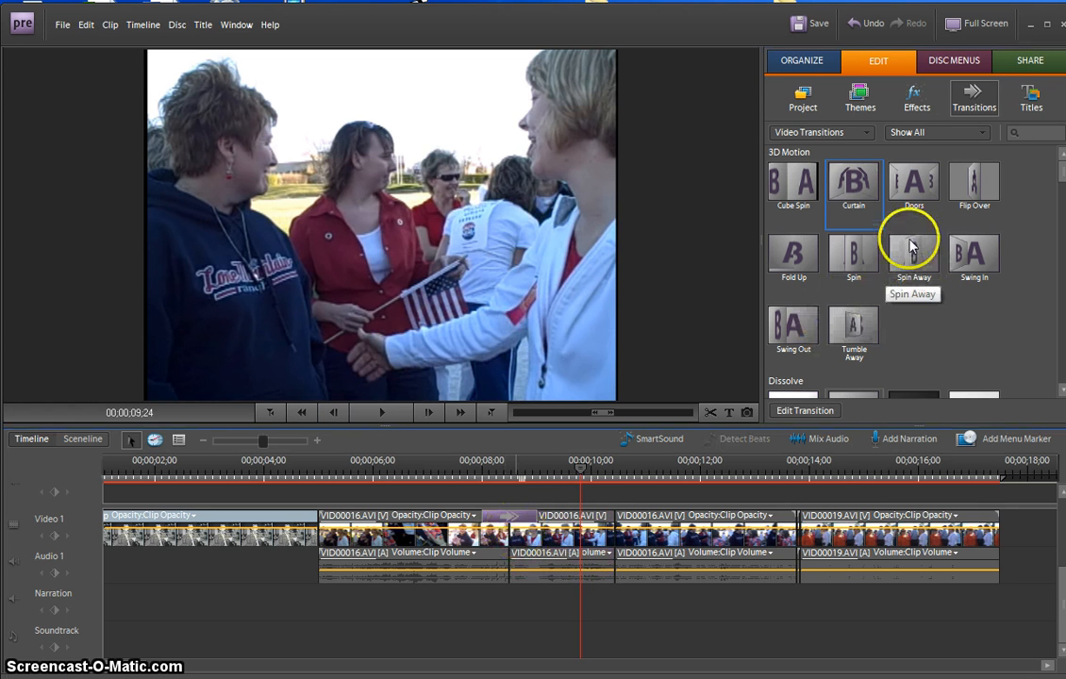
Add the Iris Shapes transition between the second and third VID00016.AVI clips and play back both transitions from 00;00;07;28
{"action": "scroll", "coordinate": [1061, 222], "scroll_direction": "down", "scroll_amount": 6}
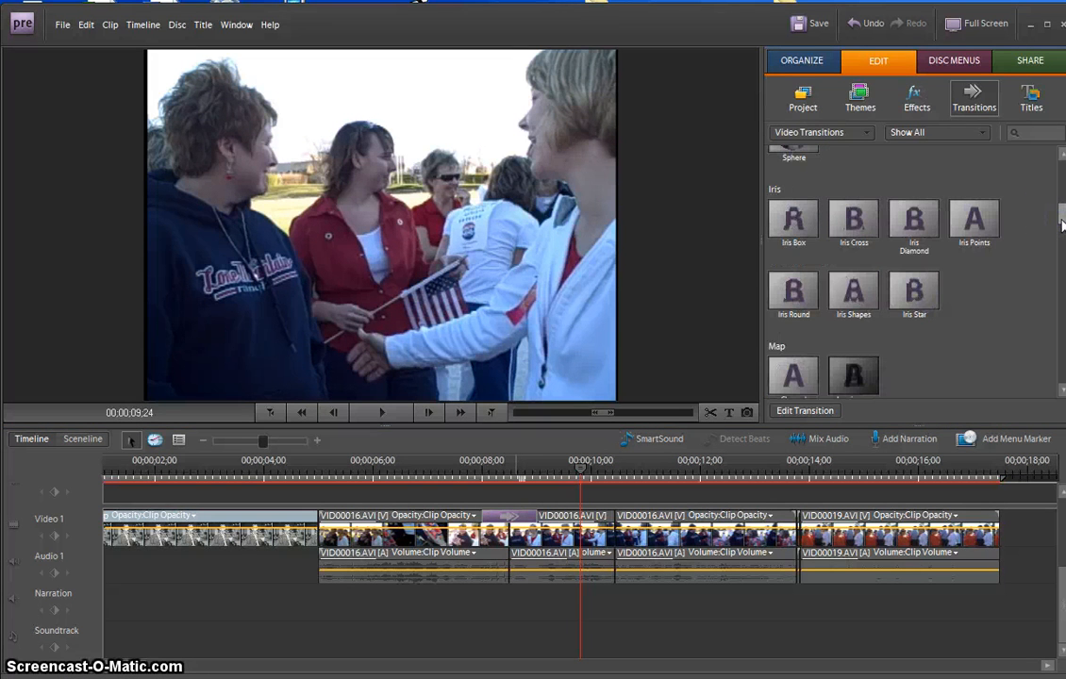
{"action": "left_click", "coordinate": [863, 296]}
{"action": "left_click_drag", "start_coordinate": [602, 537], "coordinate": [611, 531]}
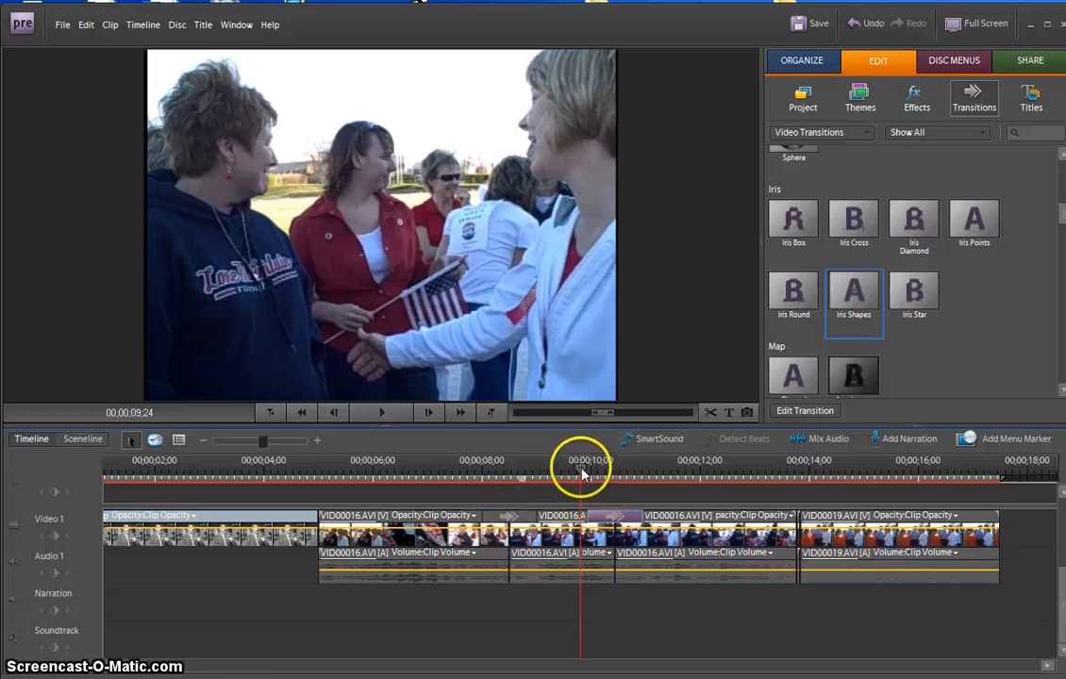
{"action": "left_click_drag", "start_coordinate": [529, 477], "coordinate": [481, 481]}
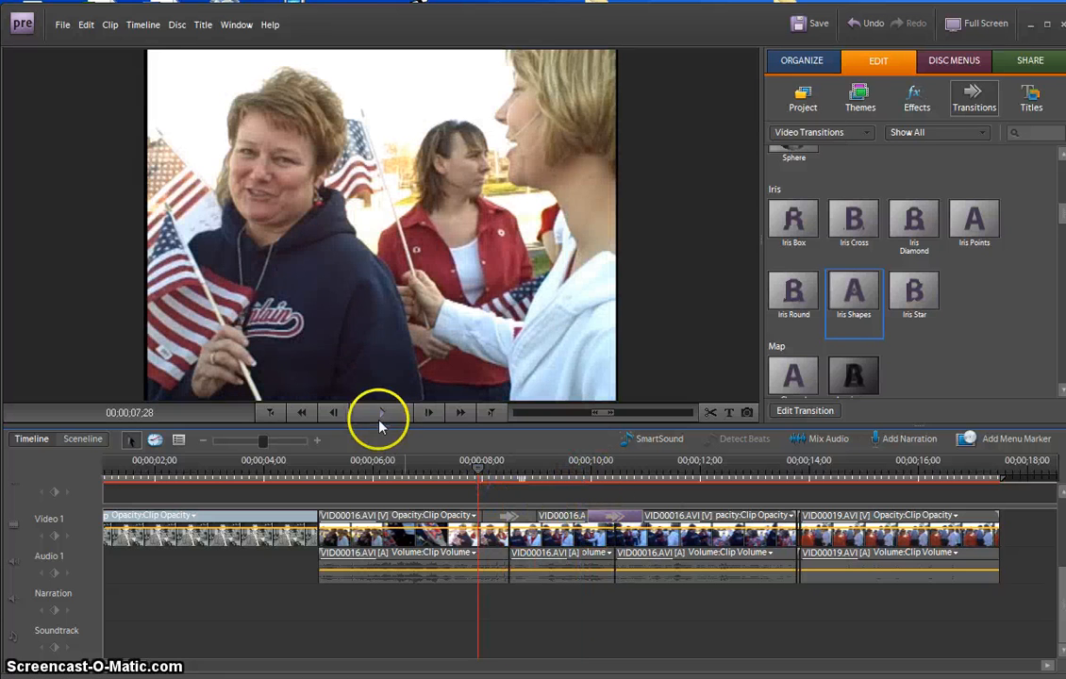
{"action": "left_click", "coordinate": [379, 421]}
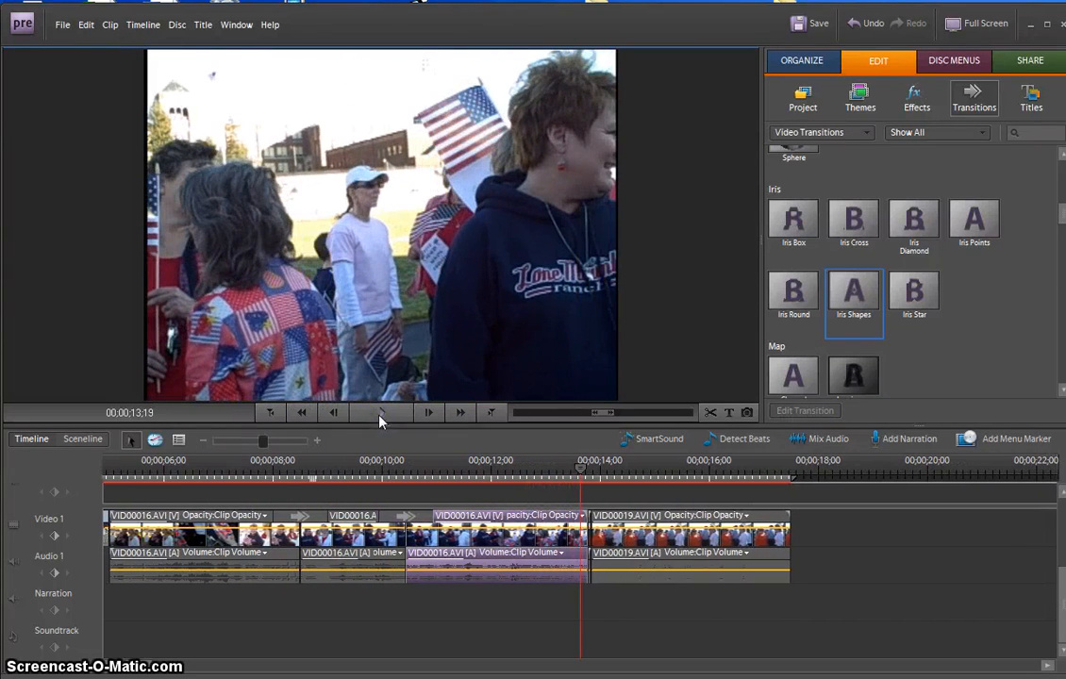
Add the second Map transition at the cut between the last VID00016.AVI clip and VID00019.AVI, and play it back
{"action": "left_click_drag", "start_coordinate": [972, 219], "coordinate": [546, 572]}
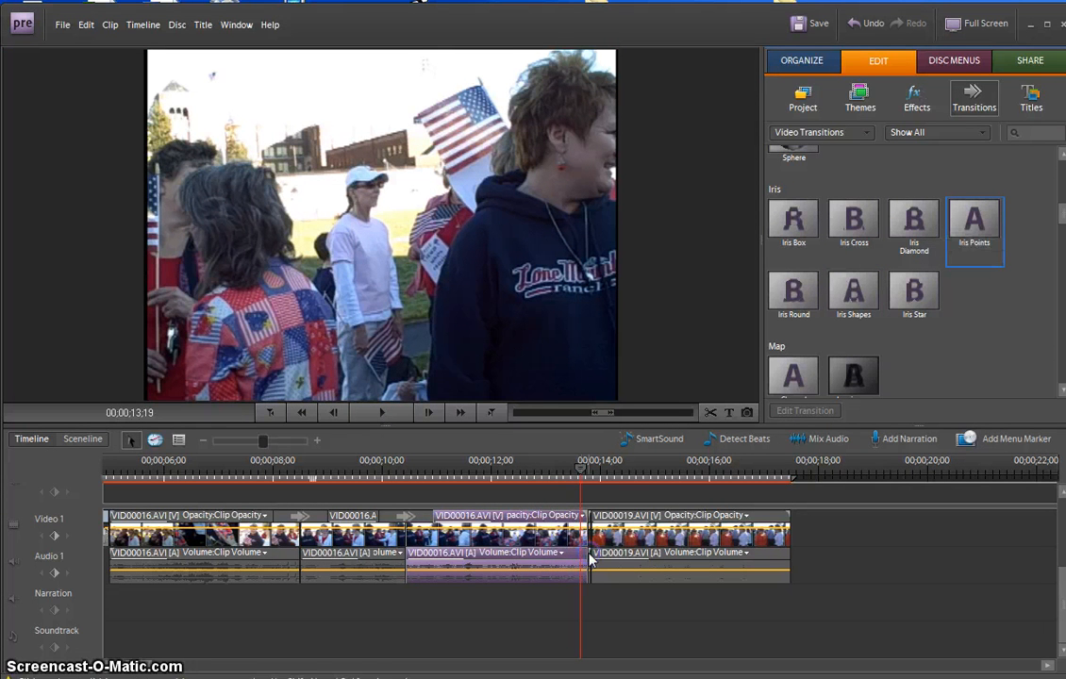
{"action": "left_click_drag", "start_coordinate": [616, 496], "coordinate": [592, 527]}
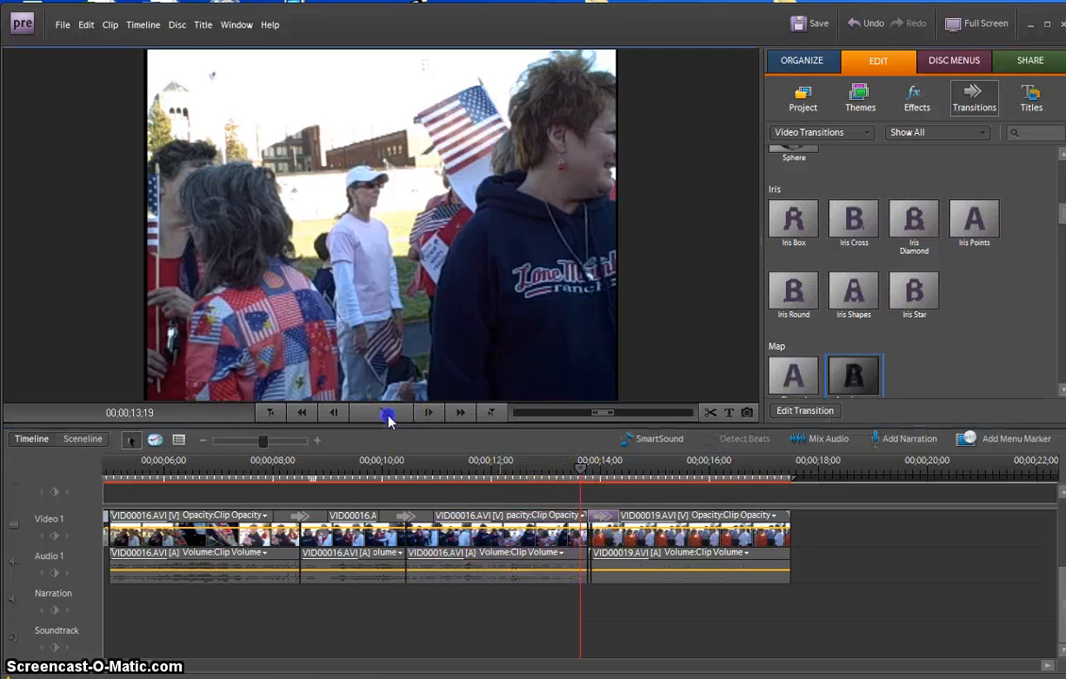
{"action": "left_click", "coordinate": [388, 416]}
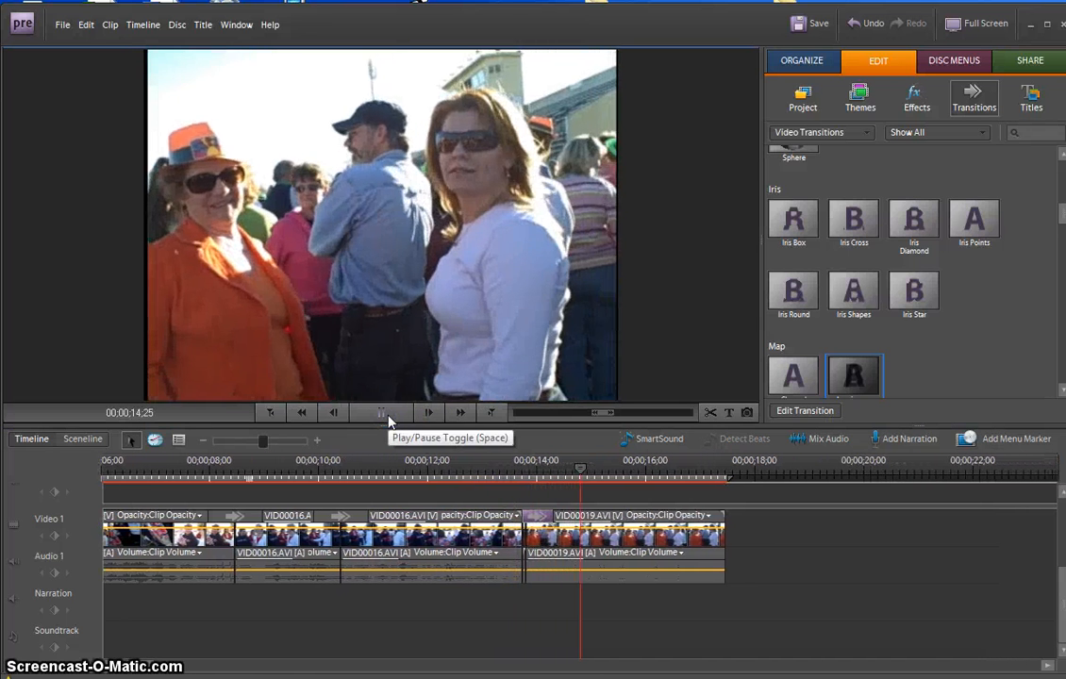
{"action": "left_click", "coordinate": [382, 414]}
Replay the transition into VID00019.AVI from 00;00;13;17 and return the playhead to 00;00;12;20
{"action": "left_click", "coordinate": [578, 489]}
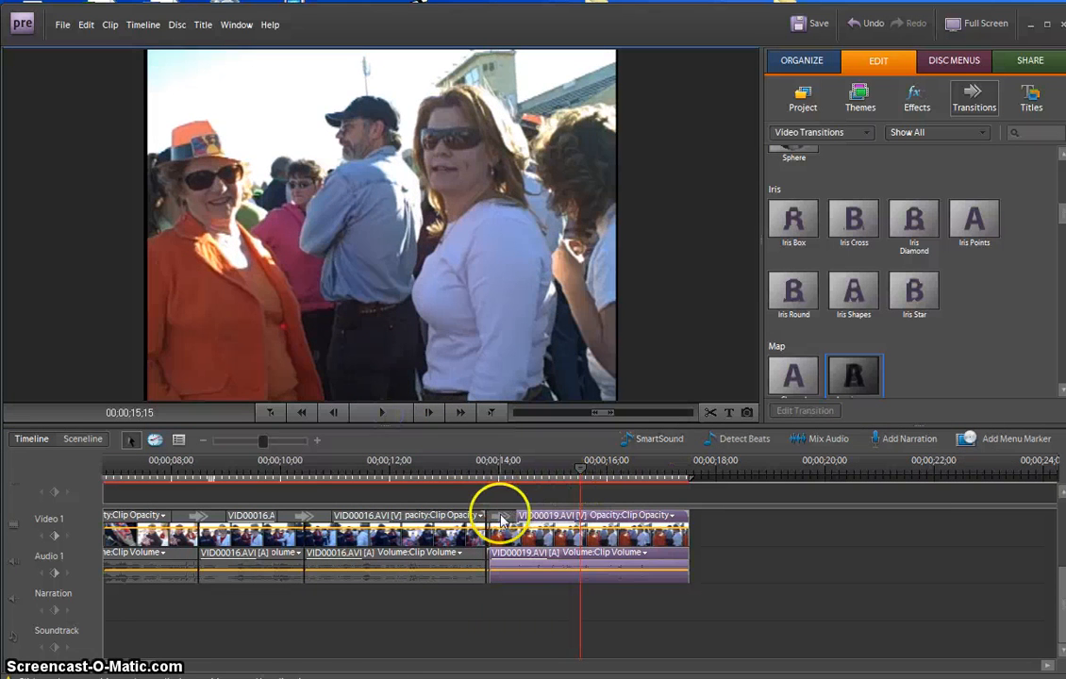
{"action": "left_click_drag", "start_coordinate": [502, 516], "coordinate": [456, 520]}
{"action": "left_click_drag", "start_coordinate": [582, 472], "coordinate": [476, 472]}
{"action": "left_click", "coordinate": [381, 415]}
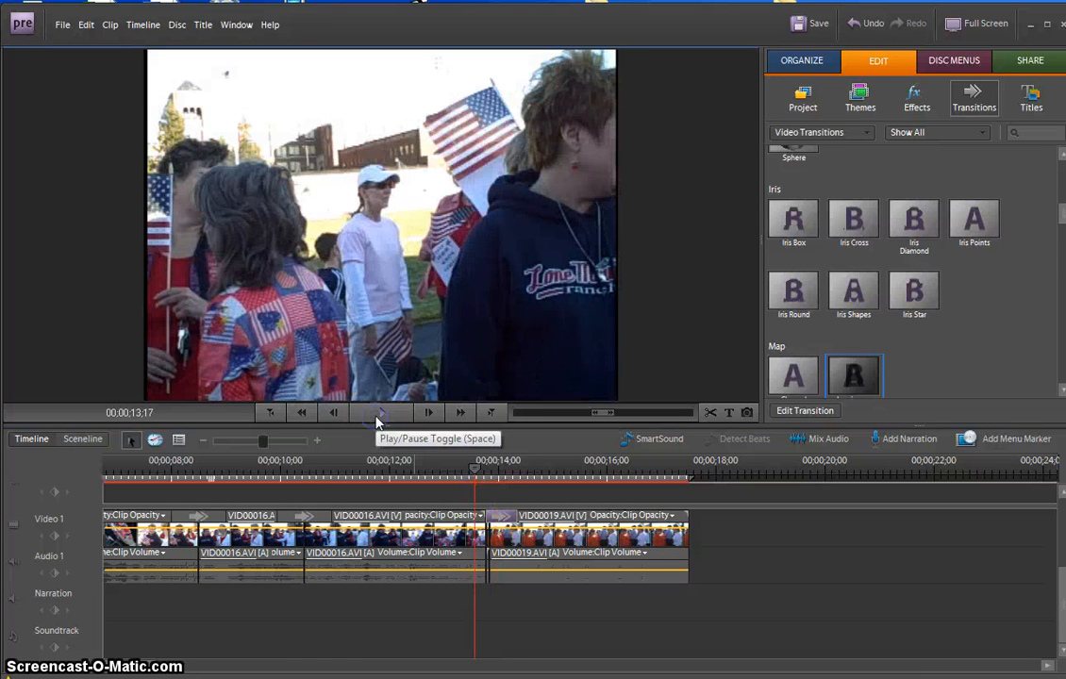
{"action": "left_click", "coordinate": [377, 416]}
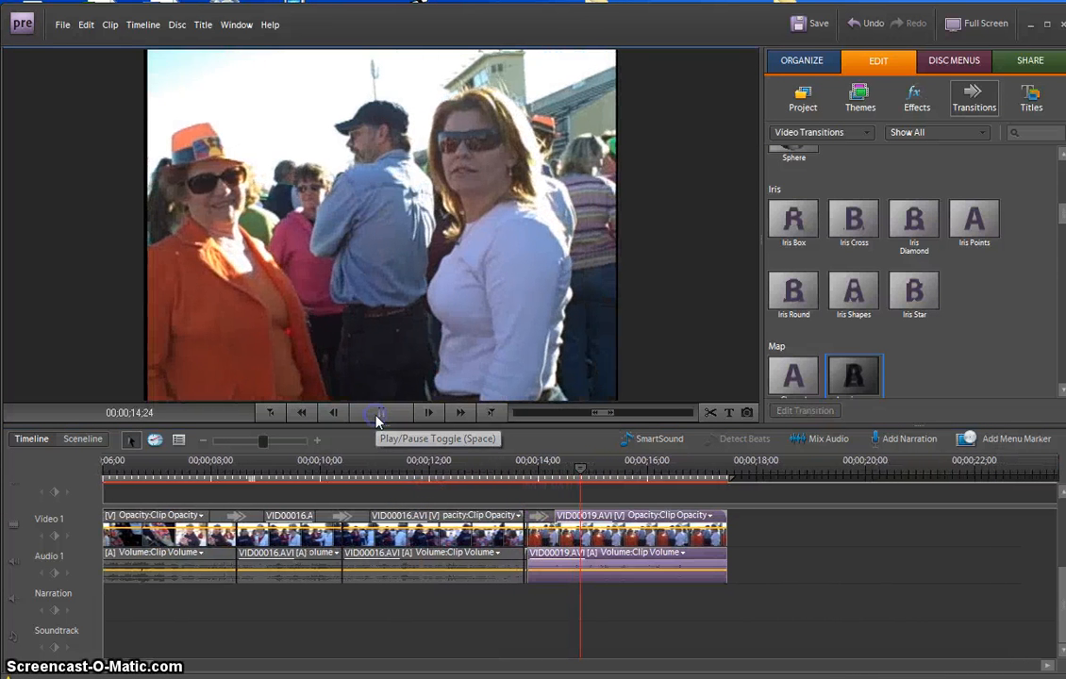
{"action": "left_click", "coordinate": [506, 552]}
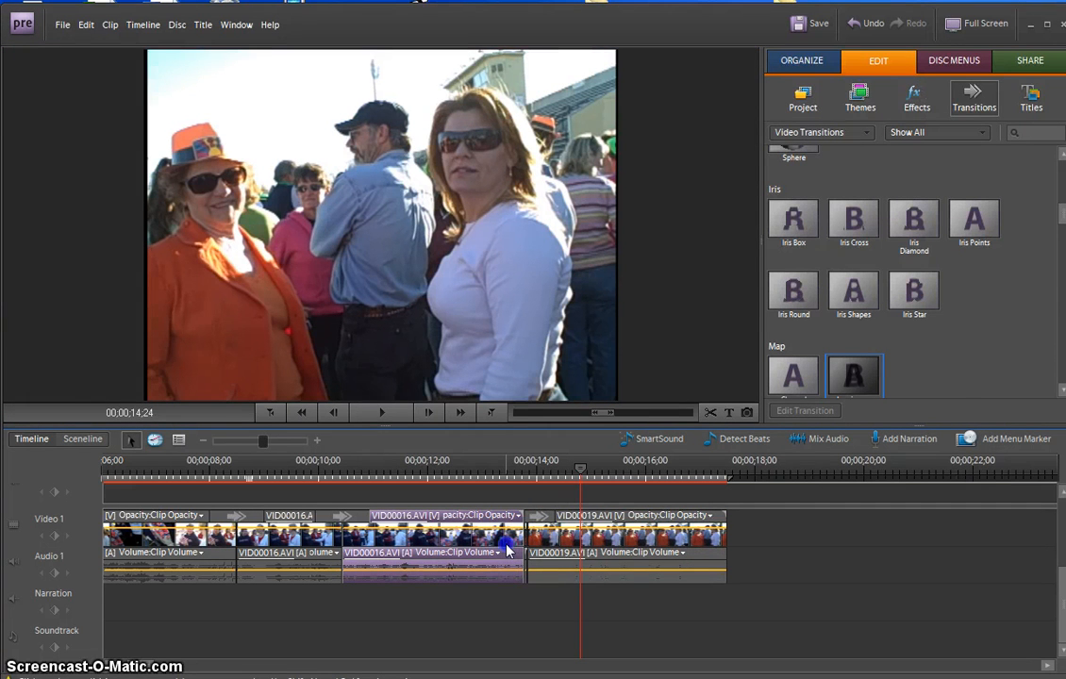
{"action": "left_click", "coordinate": [552, 552]}
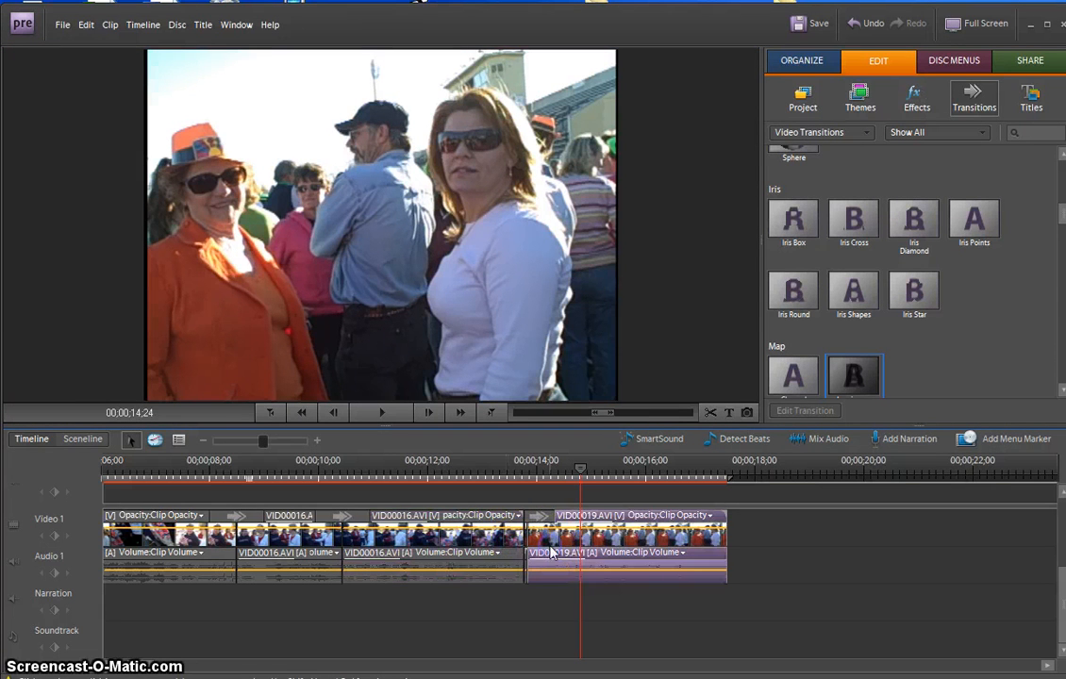
{"action": "left_click_drag", "start_coordinate": [582, 476], "coordinate": [464, 481]}
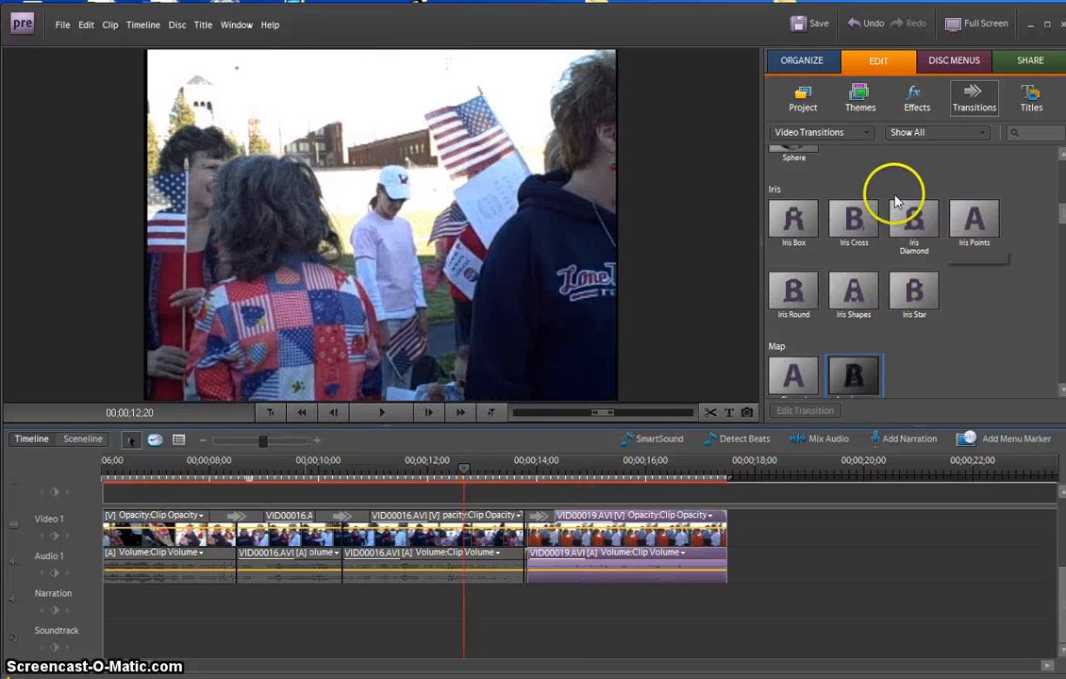
Append another VID00019.AVI clip and the VID00013.AVI clip to the end of the Video 1 track, and start playback
{"action": "left_click", "coordinate": [810, 62]}
{"action": "left_click_drag", "start_coordinate": [986, 253], "coordinate": [734, 537]}
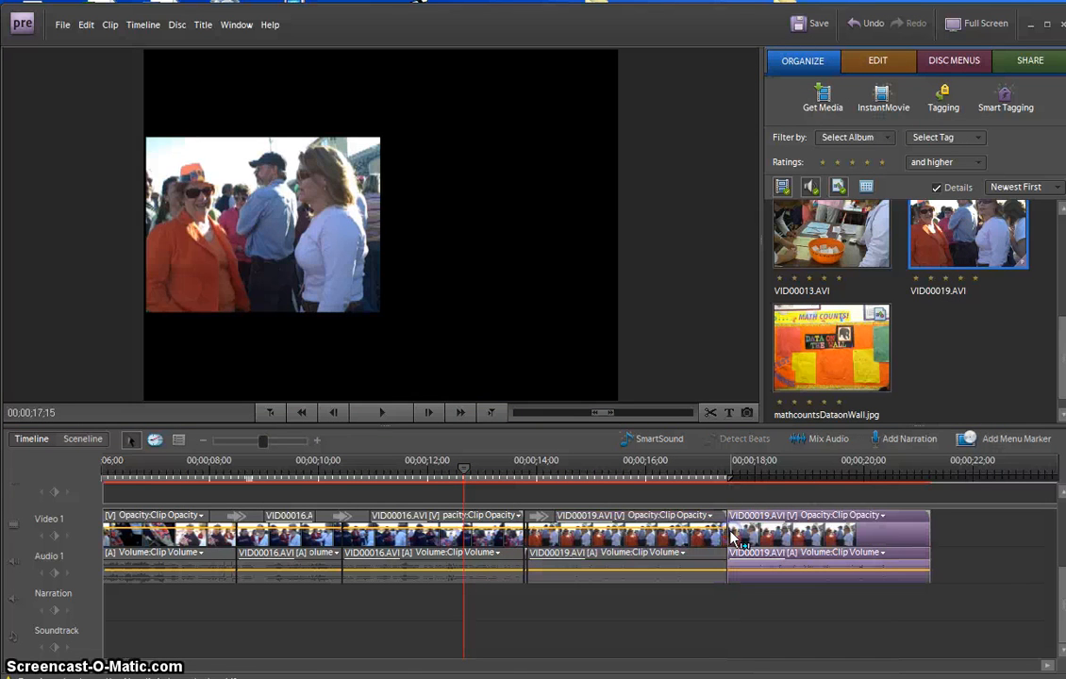
{"action": "left_click_drag", "start_coordinate": [856, 238], "coordinate": [946, 538]}
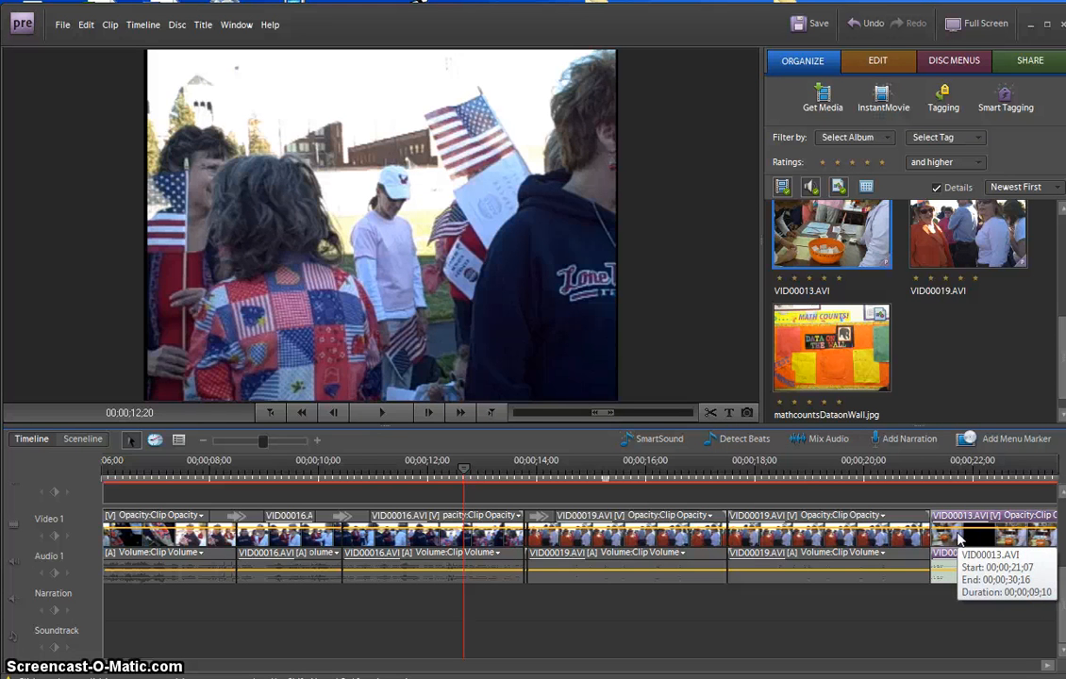
{"action": "left_click", "coordinate": [389, 415]}
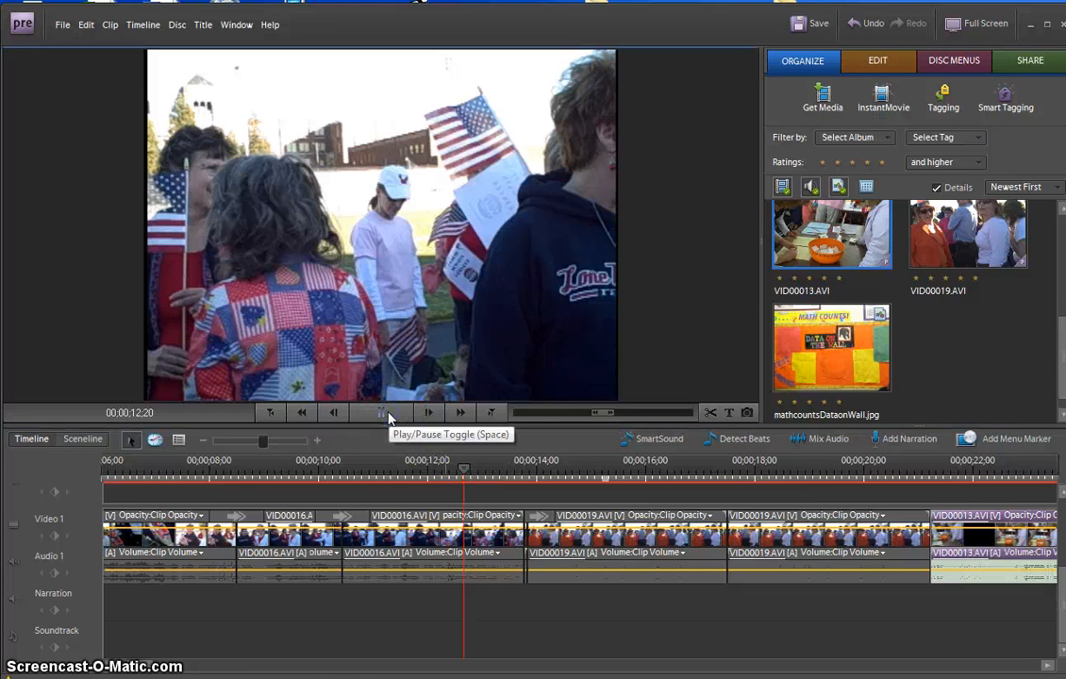
Apply a fade-in for audio and video to the second VID00019.AVI clip
{"action": "left_click", "coordinate": [924, 531]}
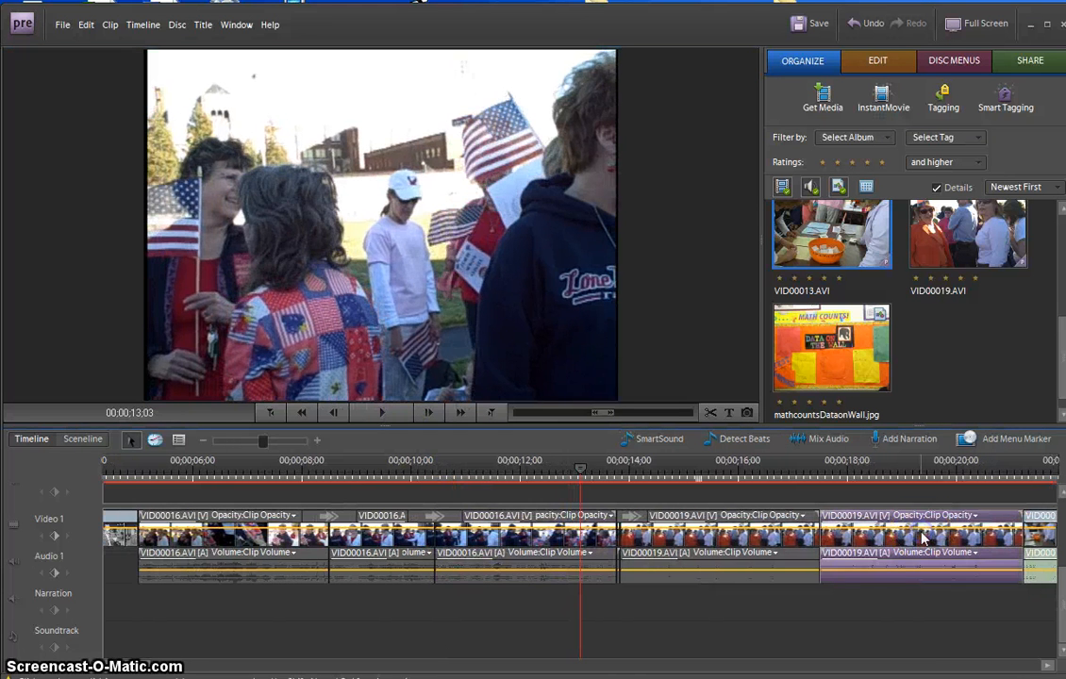
{"action": "right_click", "coordinate": [924, 536]}
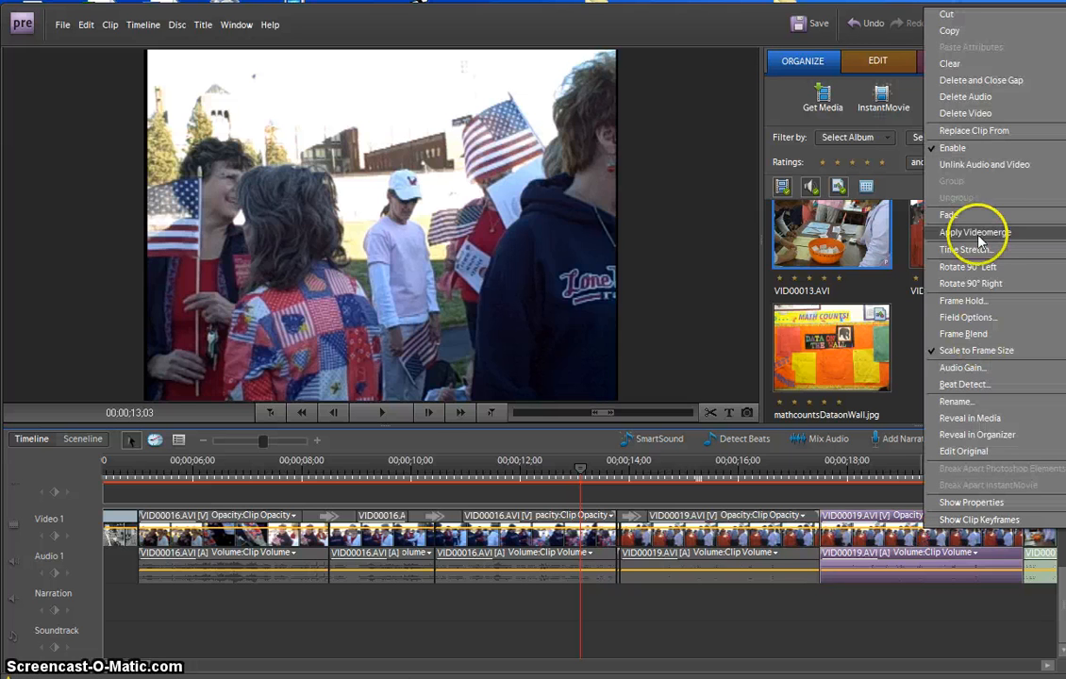
{"action": "mouse_move", "coordinate": [972, 219]}
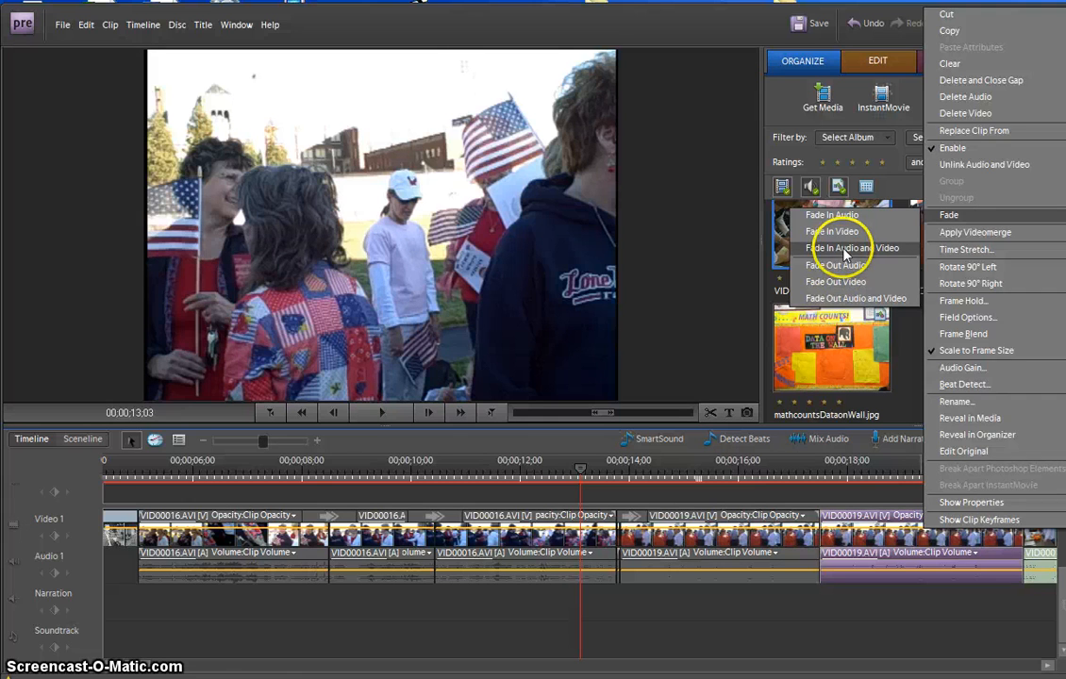
{"action": "left_click", "coordinate": [845, 249]}
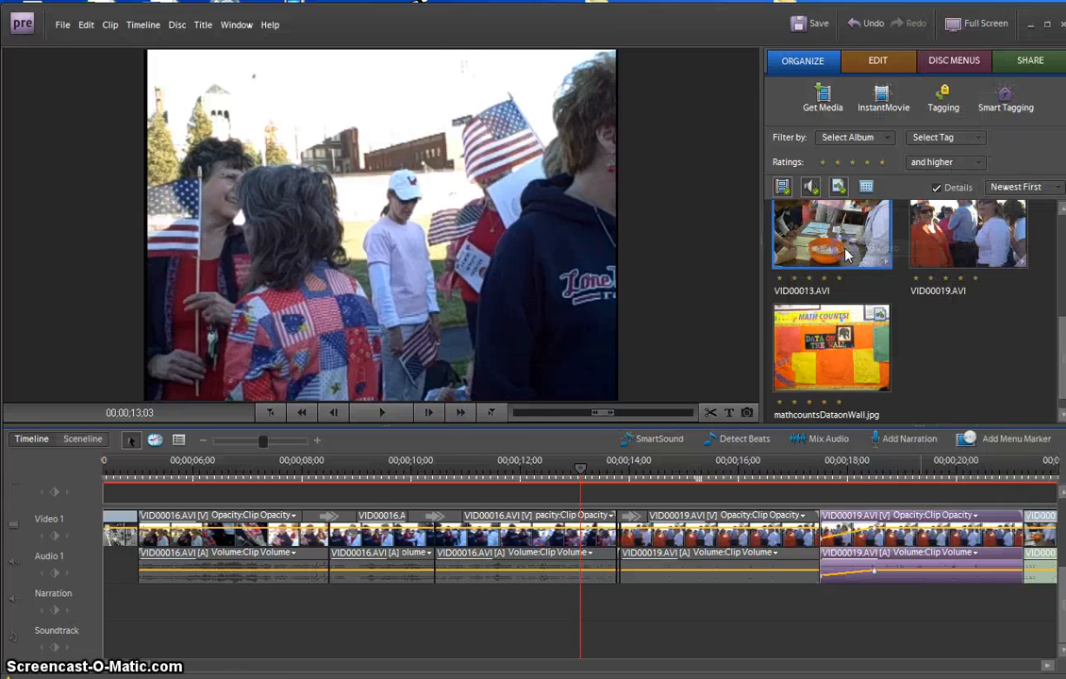
Apply a fade-out for audio and video to the second VID00019.AVI clip
{"action": "right_click", "coordinate": [880, 552]}
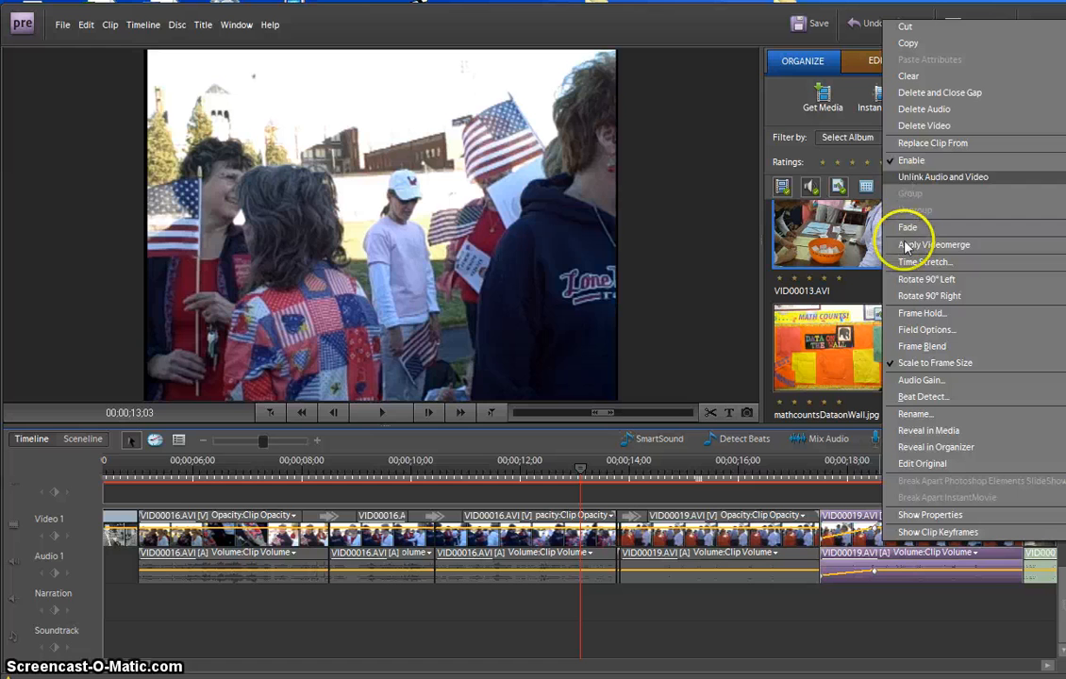
{"action": "mouse_move", "coordinate": [905, 230]}
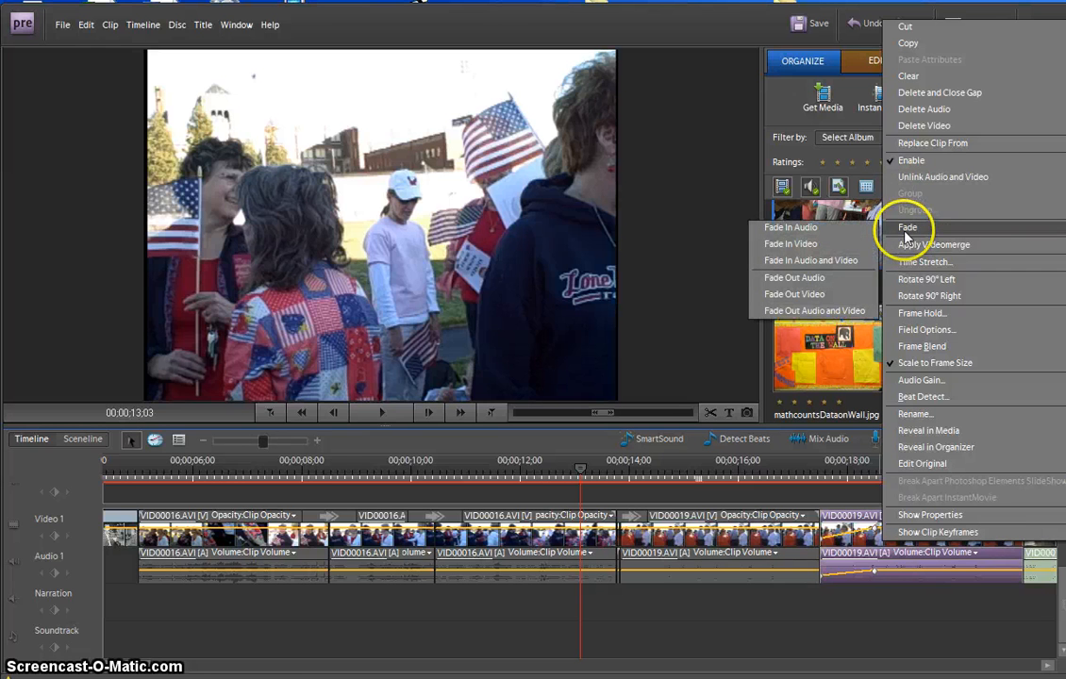
{"action": "left_click", "coordinate": [814, 311]}
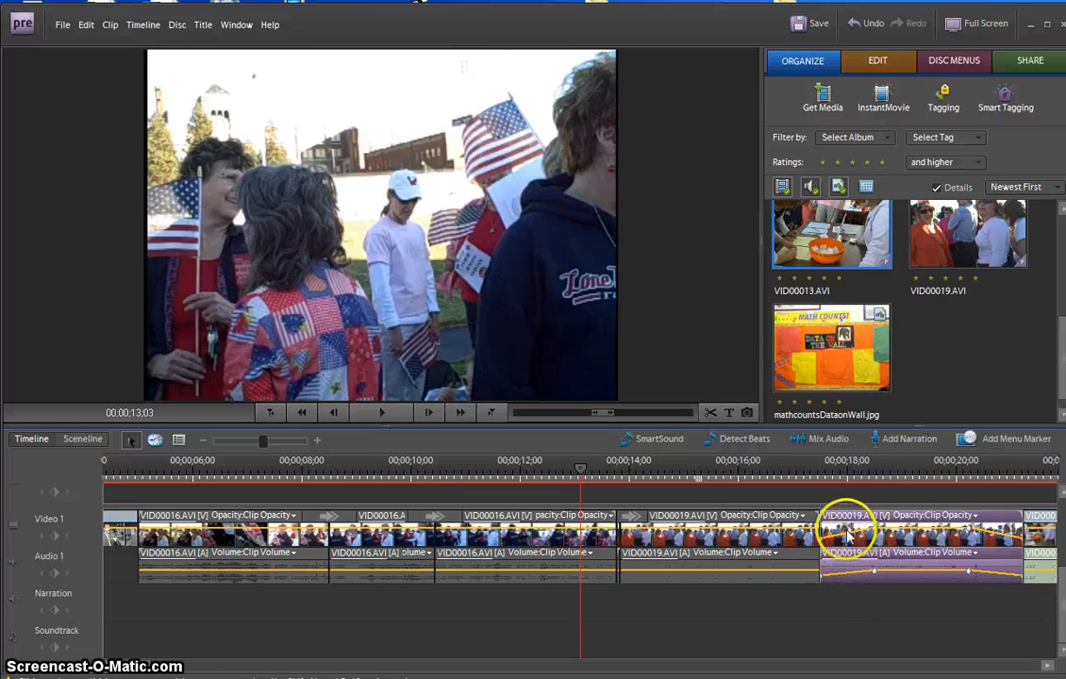
Move the second VID00019.AVI clip's audio fade-in keyframe to 00;00;18;05 at 0.00 dB, and play back the fades, ending at 00;00;20;20
{"action": "left_click", "coordinate": [866, 574]}
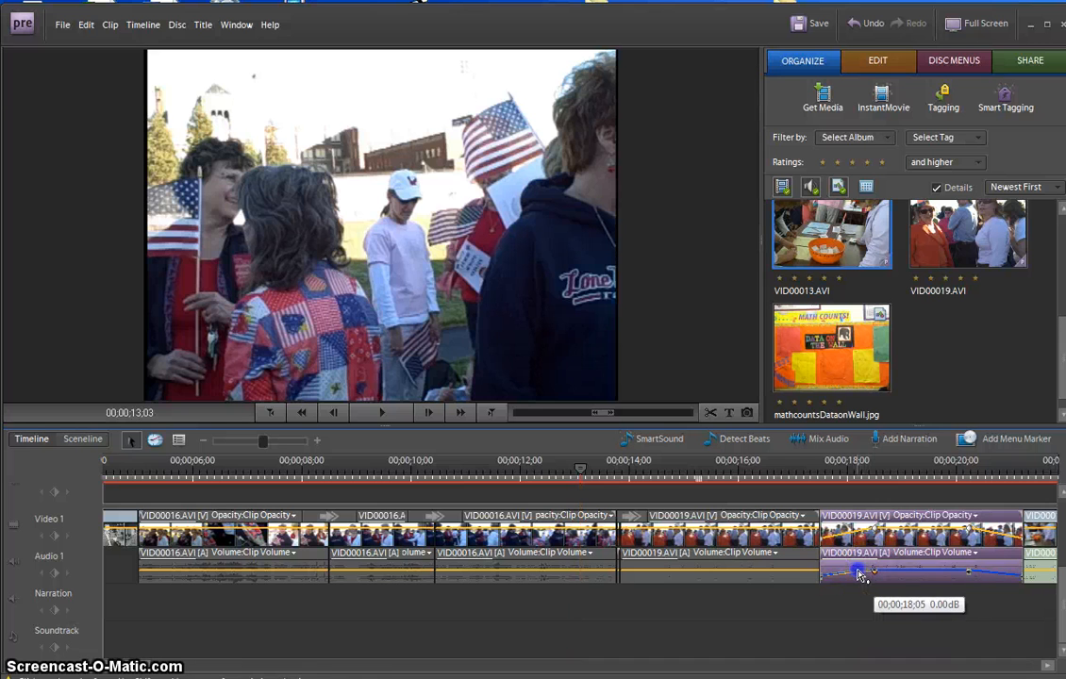
{"action": "left_click_drag", "start_coordinate": [858, 571], "coordinate": [858, 571]}
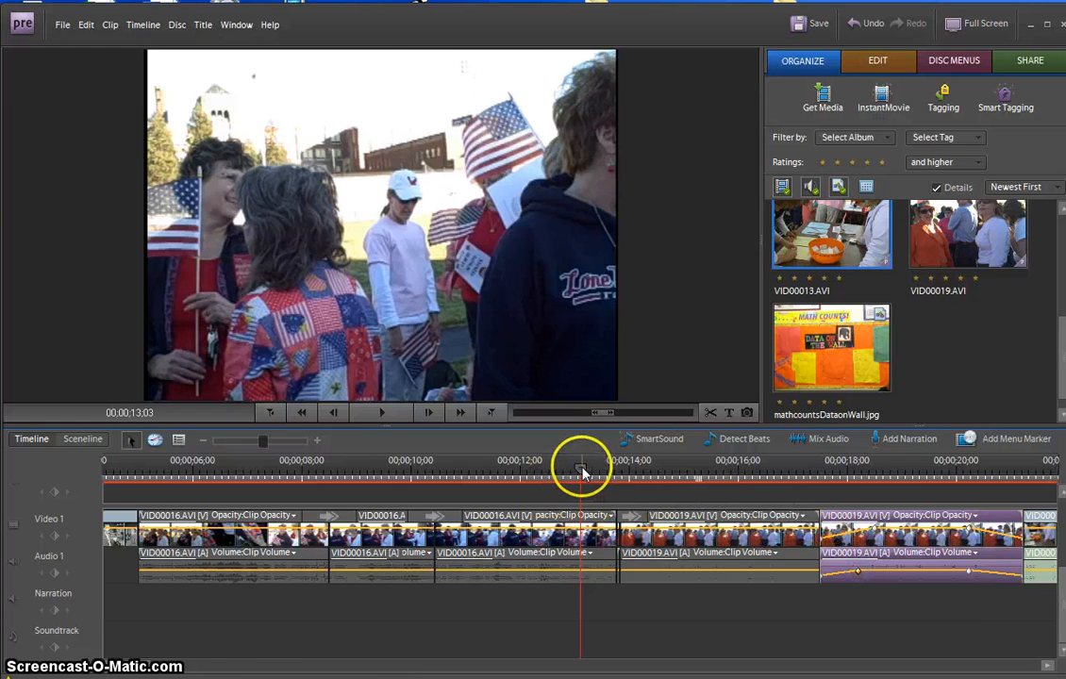
{"action": "left_click_drag", "start_coordinate": [583, 471], "coordinate": [779, 472]}
{"action": "left_click", "coordinate": [381, 412]}
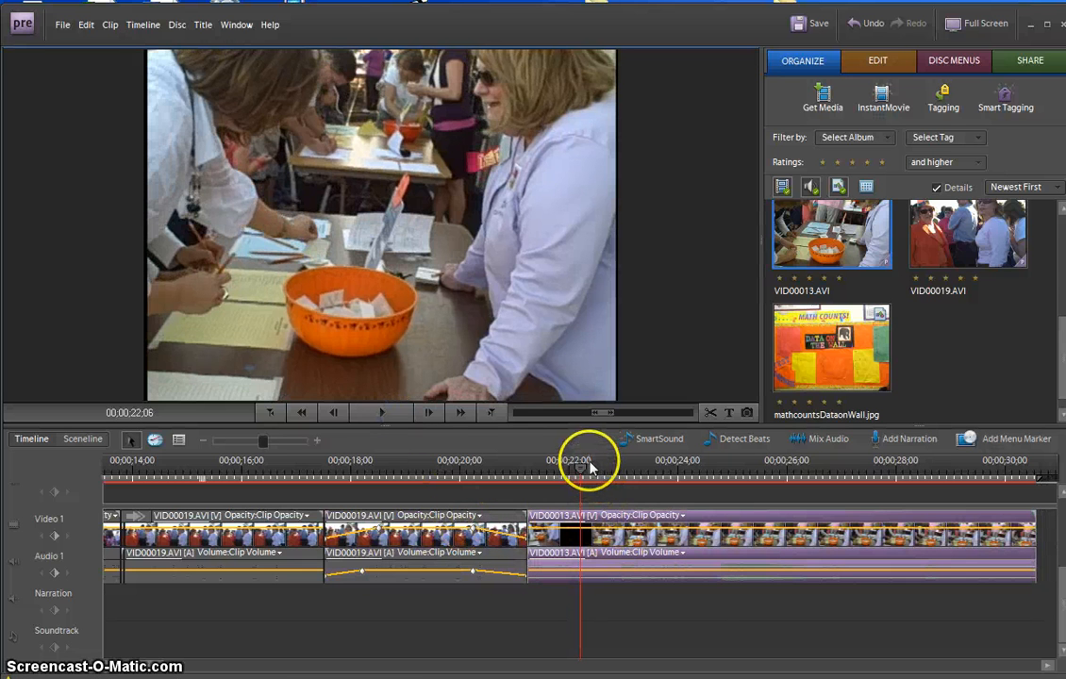
{"action": "left_click_drag", "start_coordinate": [583, 464], "coordinate": [497, 469]}
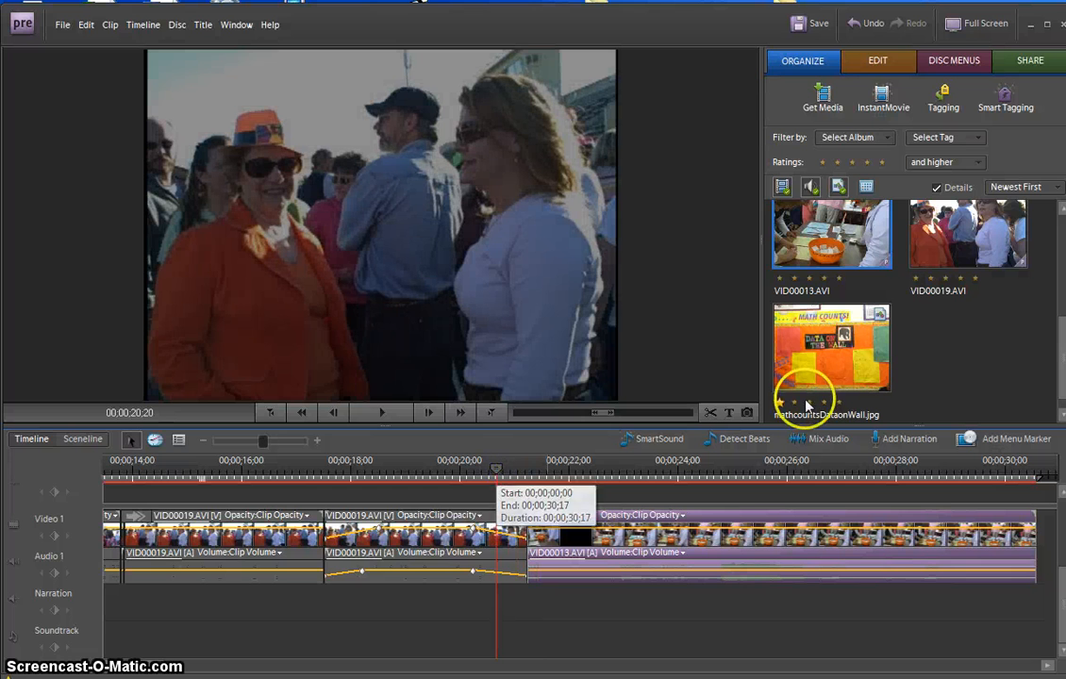
Apply the Lighting Effects video effect to the faded VID00019.AVI clip shown in the monitor
{"action": "left_click", "coordinate": [879, 61]}
{"action": "left_click", "coordinate": [901, 104]}
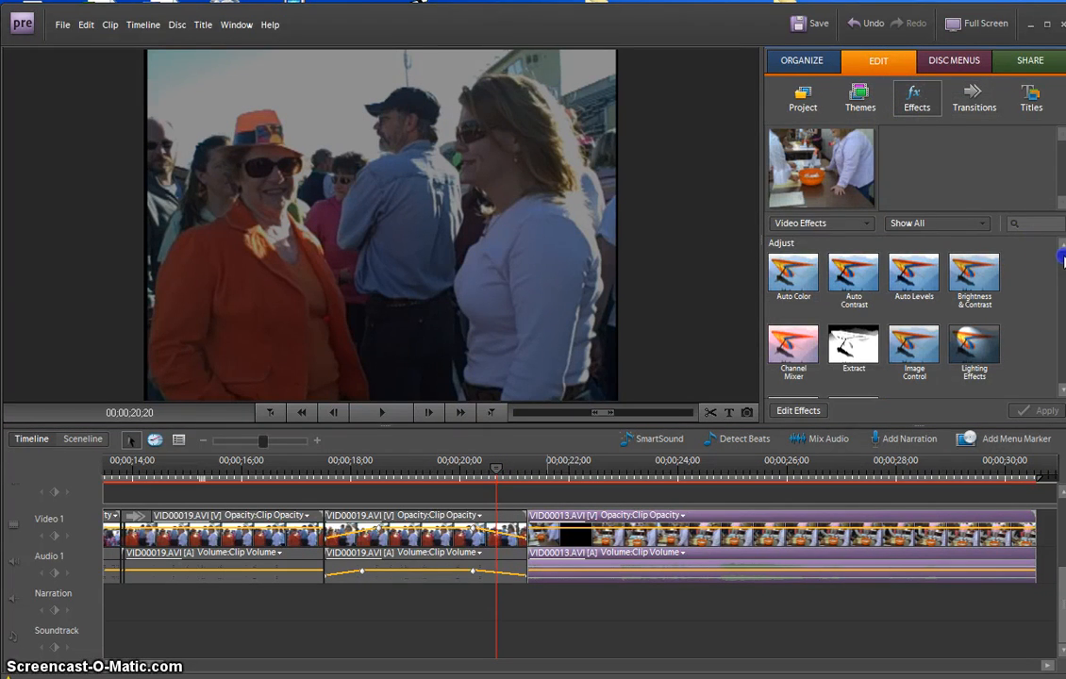
{"action": "scroll", "coordinate": [1064, 259], "scroll_direction": "down", "scroll_amount": 1}
{"action": "scroll", "coordinate": [1063, 262], "scroll_direction": "down", "scroll_amount": 1}
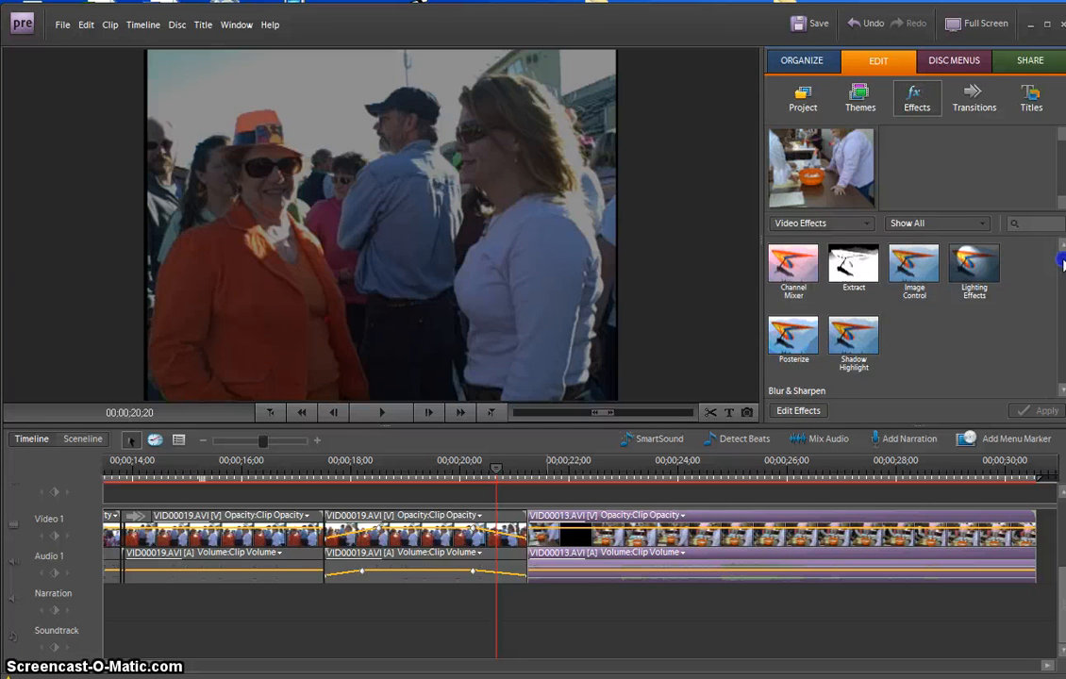
{"action": "scroll", "coordinate": [1064, 262], "scroll_direction": "up", "scroll_amount": 1}
{"action": "left_click", "coordinate": [973, 345]}
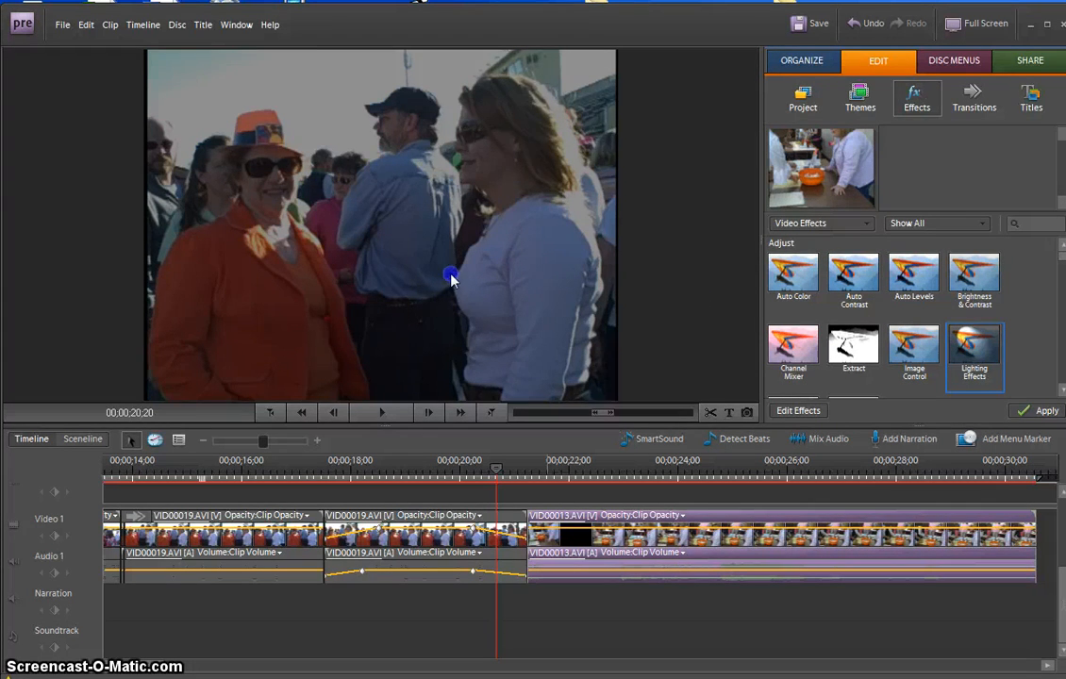
{"action": "left_click_drag", "start_coordinate": [973, 346], "coordinate": [451, 277]}
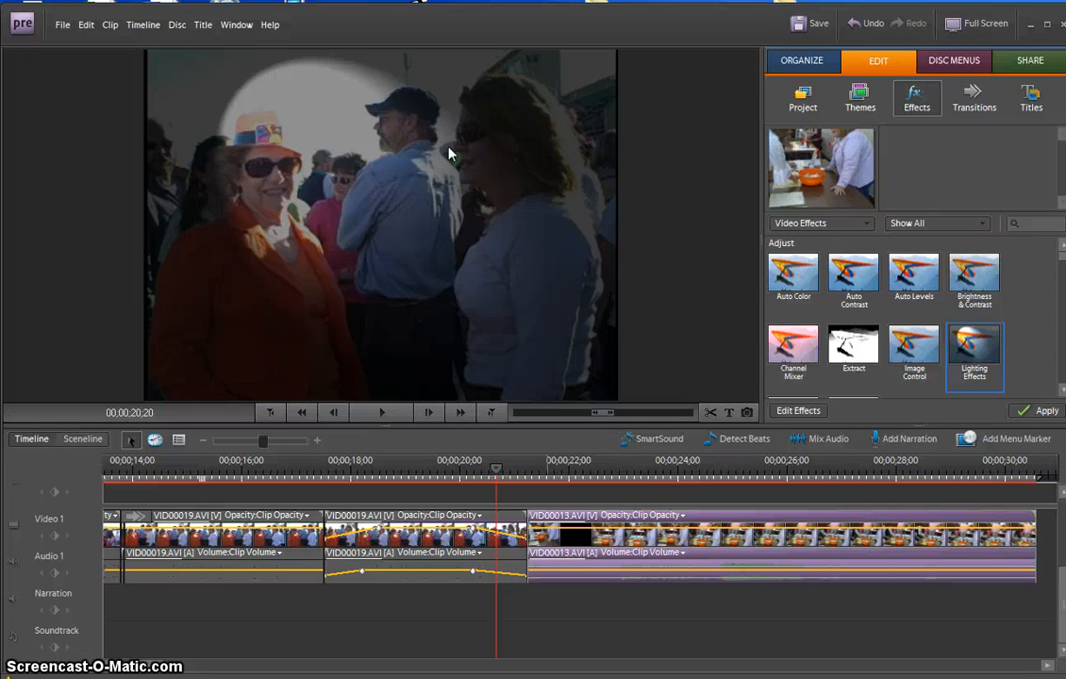
Set the VID00013.AVI clip's Image Control brightness to -15.5 and contrast to 93.6, and show its opacity settings
{"action": "left_click", "coordinate": [800, 412]}
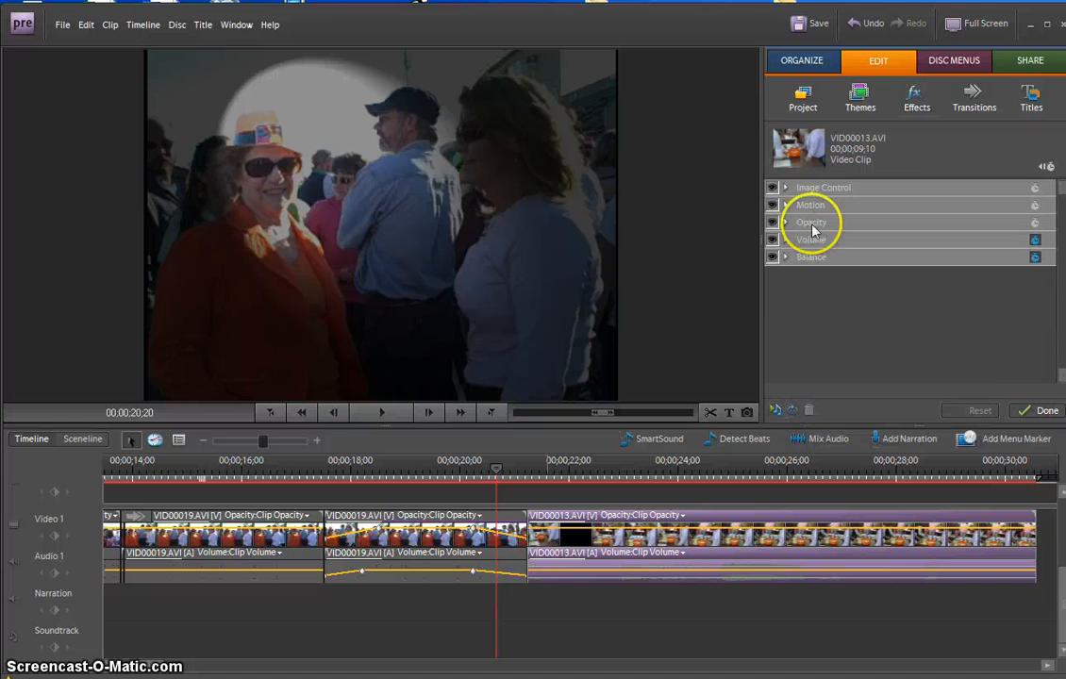
{"action": "left_click", "coordinate": [784, 188]}
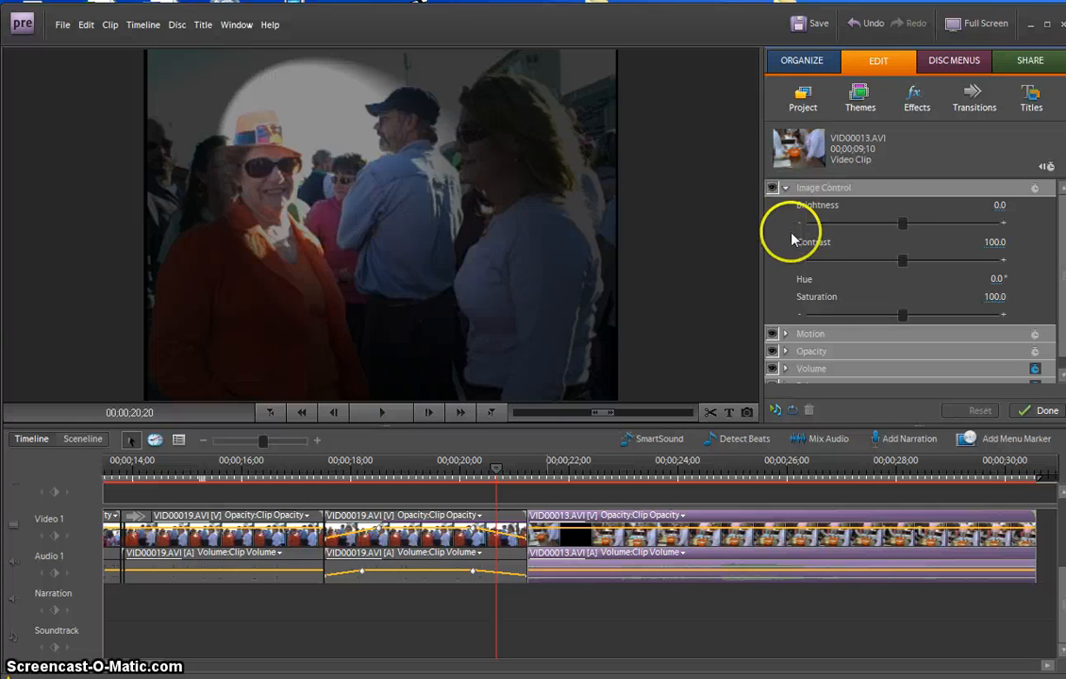
{"action": "left_click_drag", "start_coordinate": [904, 227], "coordinate": [888, 243]}
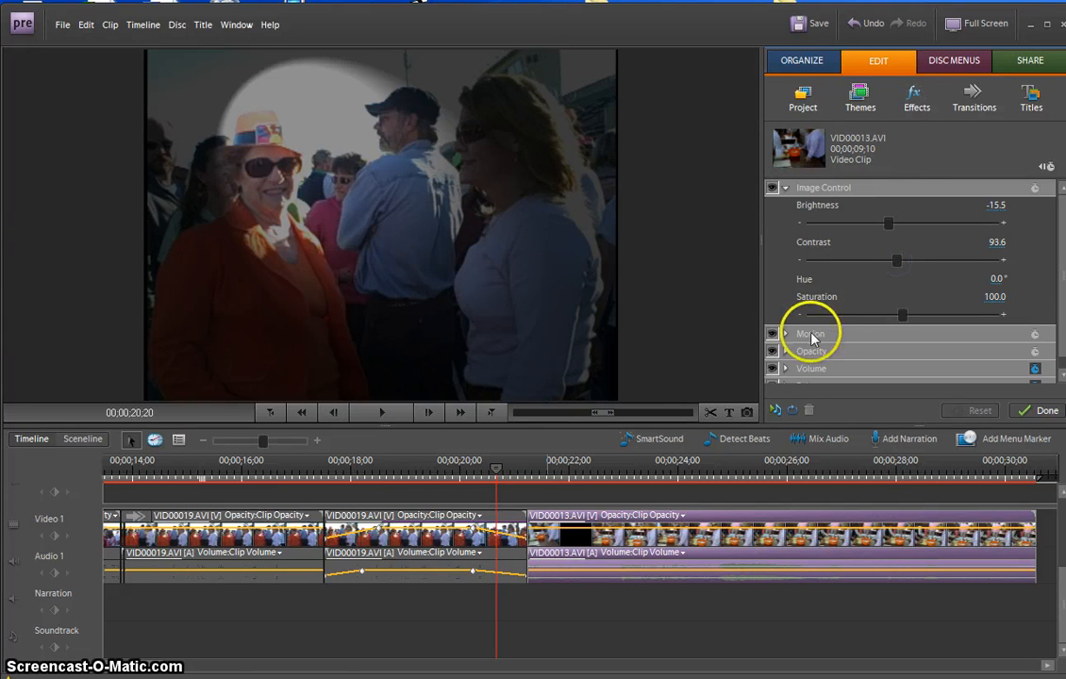
{"action": "left_click", "coordinate": [785, 351]}
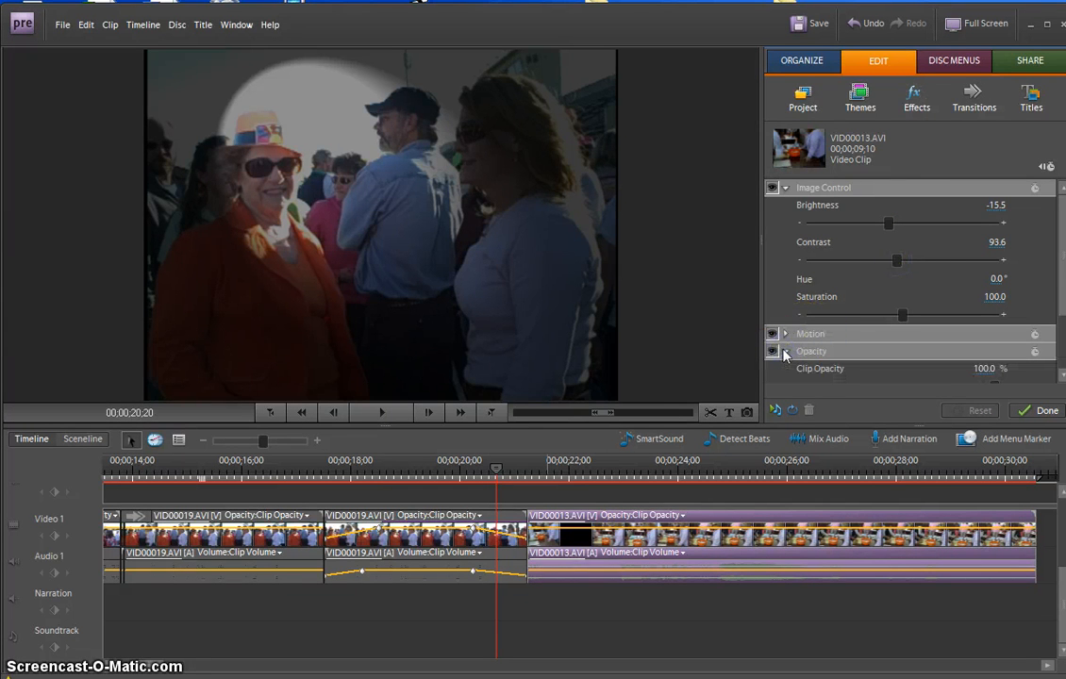
{"action": "left_click", "coordinate": [787, 187]}
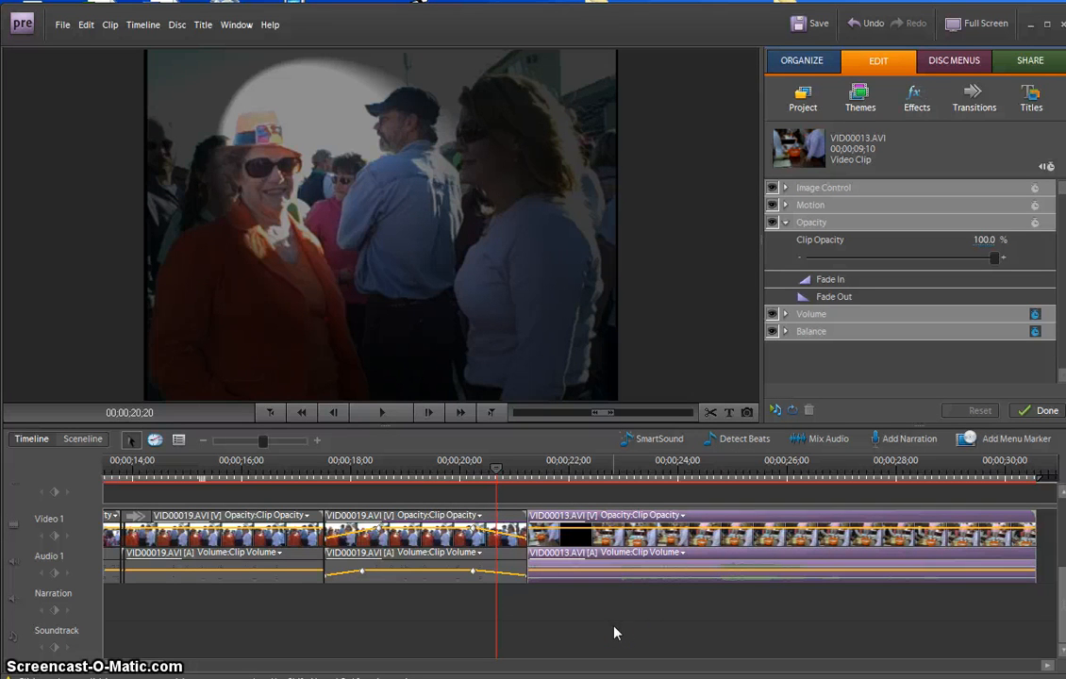
Move the faded VID00019.AVI clip into the VID00013.AVI clip at 00;00;28;16, and delete and close the gap left on Video 1
{"action": "left_click_drag", "start_coordinate": [394, 534], "coordinate": [994, 554]}
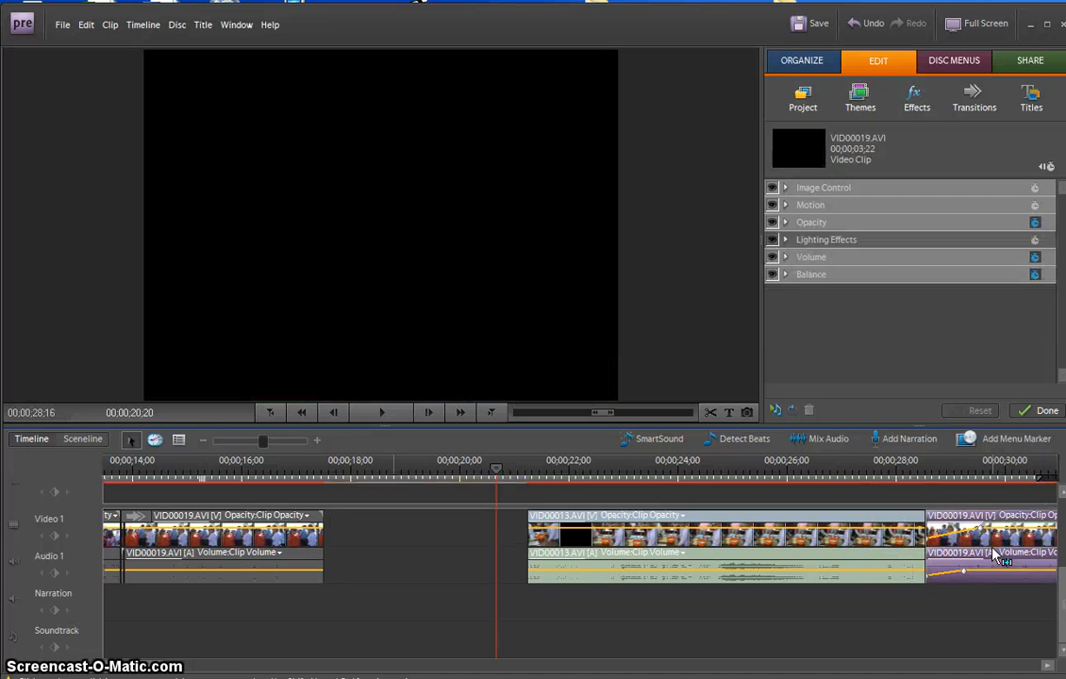
{"action": "right_click", "coordinate": [430, 540]}
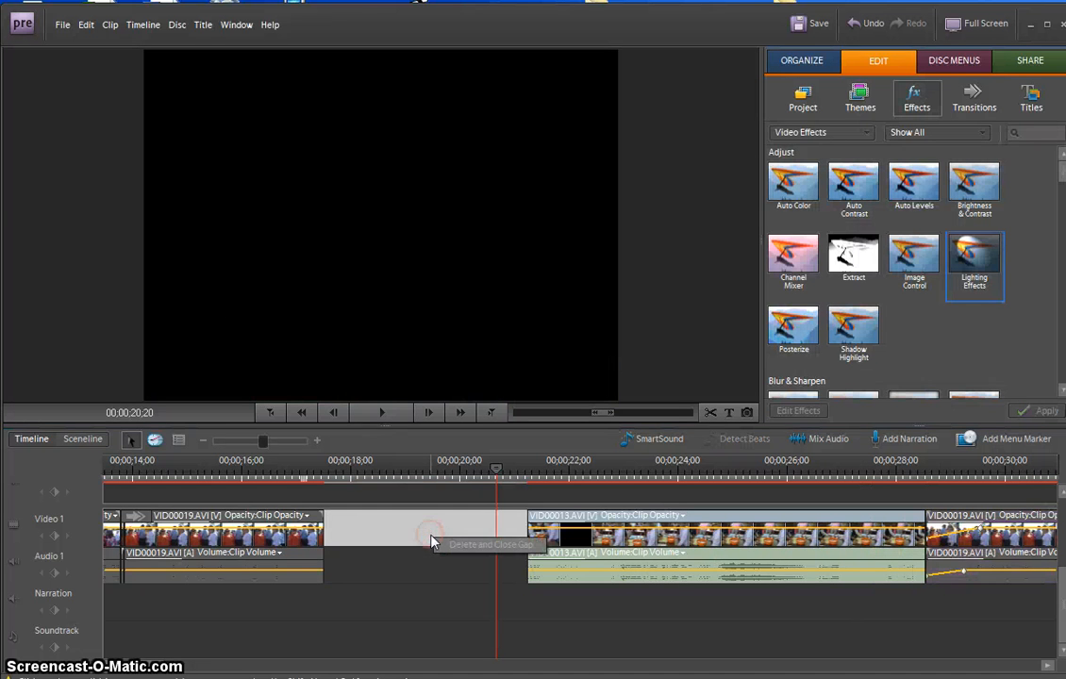
{"action": "left_click", "coordinate": [465, 550]}
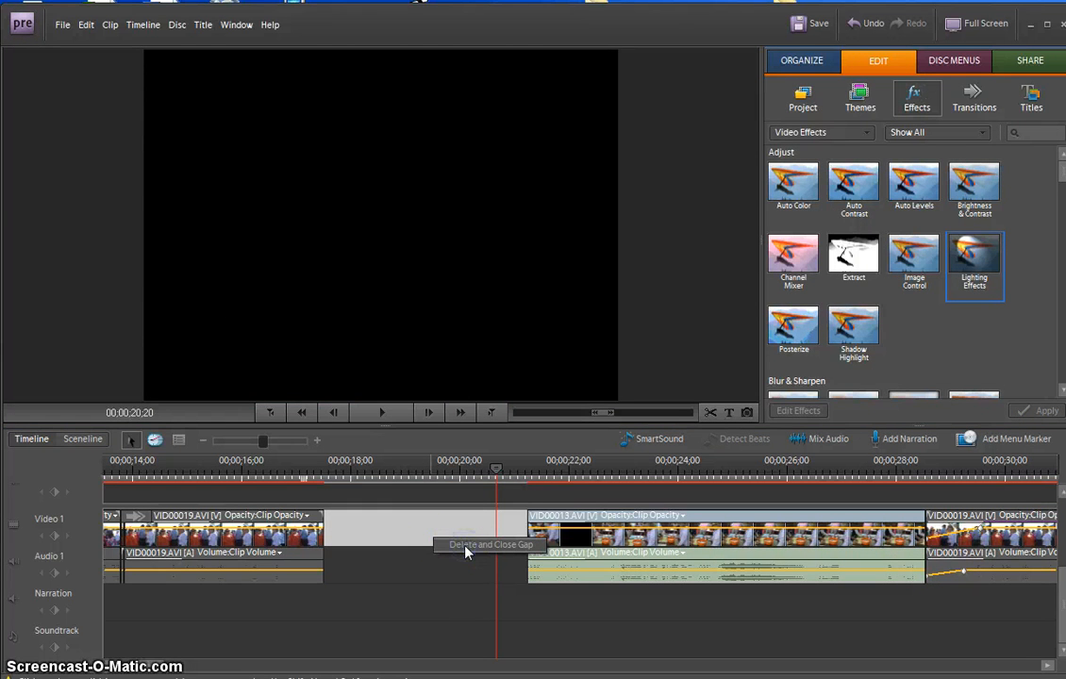
{"action": "left_click_drag", "start_coordinate": [498, 469], "coordinate": [293, 475]}
{"action": "left_click", "coordinate": [465, 531]}
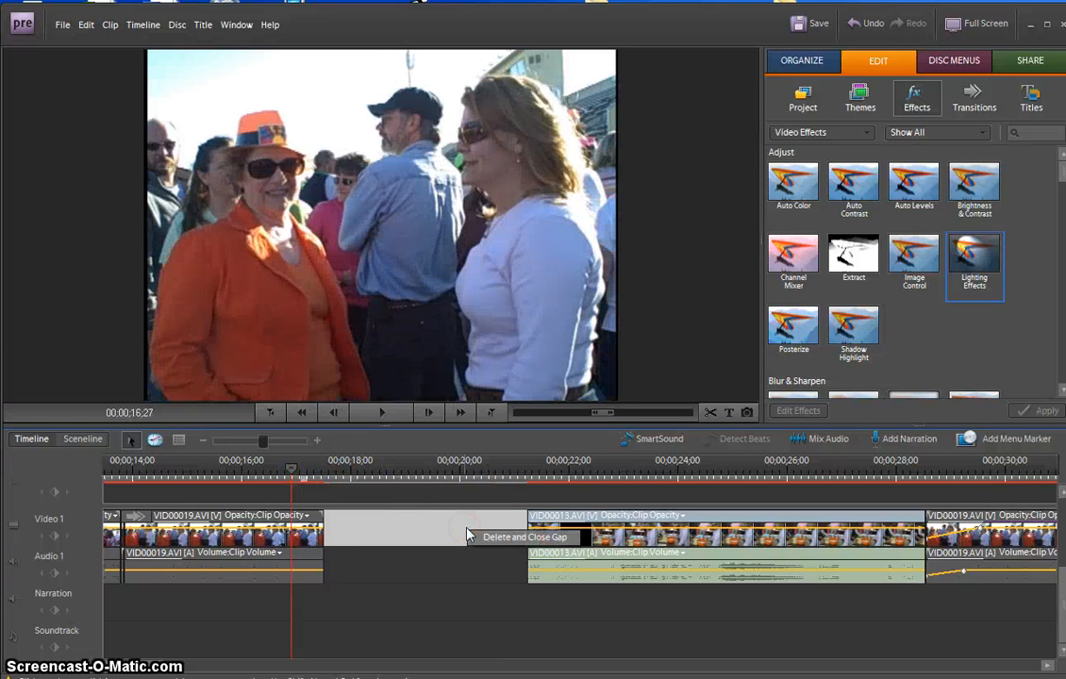
{"action": "left_click", "coordinate": [500, 540]}
Set the playhead to 00;00;15;12 and add mathcountsDataonWall.jpg to the Video 2 track at about 00;00;20;00
{"action": "left_click", "coordinate": [257, 512]}
{"action": "left_click_drag", "start_coordinate": [289, 471], "coordinate": [210, 482]}
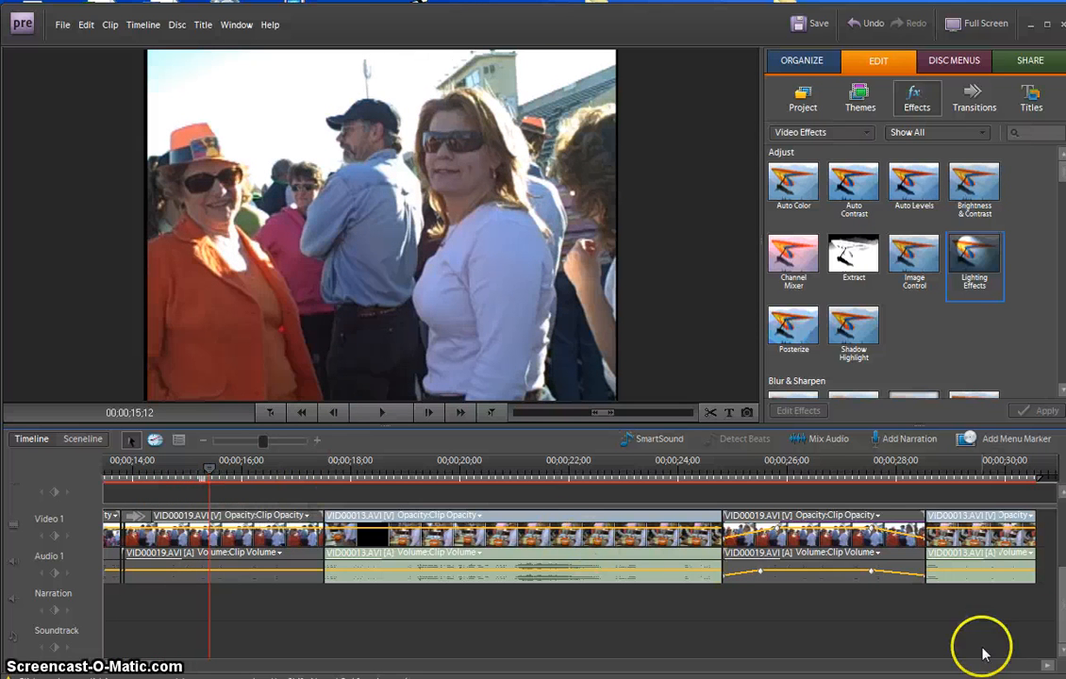
{"action": "left_click_drag", "start_coordinate": [1058, 618], "coordinate": [1059, 580]}
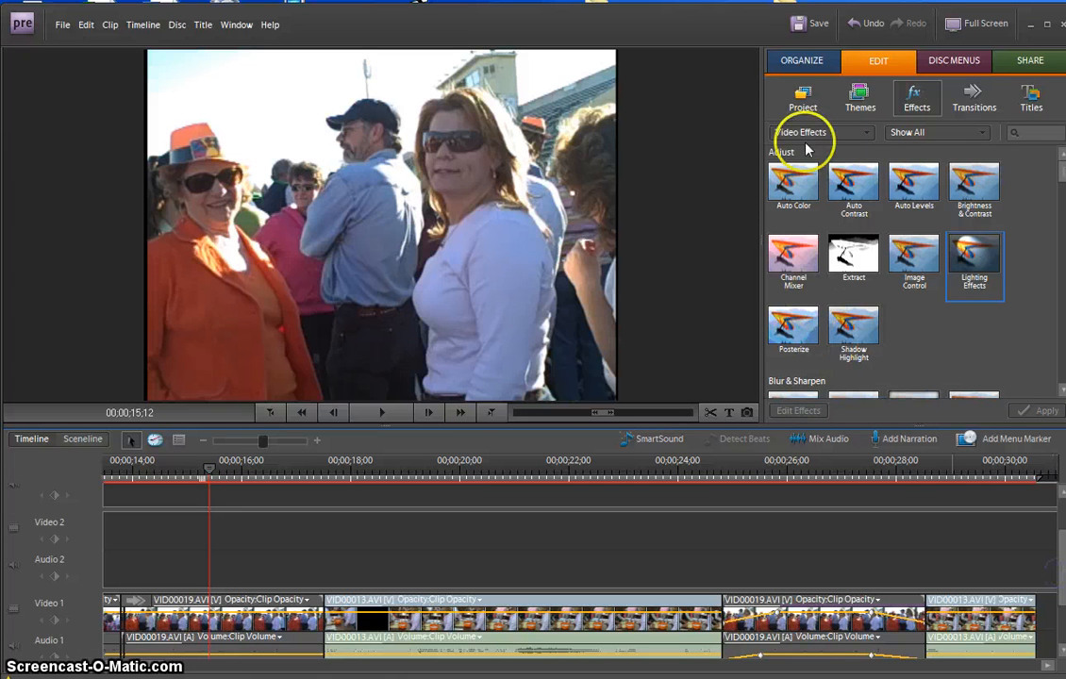
{"action": "left_click", "coordinate": [797, 60]}
{"action": "left_click_drag", "start_coordinate": [830, 348], "coordinate": [464, 560]}
{"action": "left_click", "coordinate": [563, 528]}
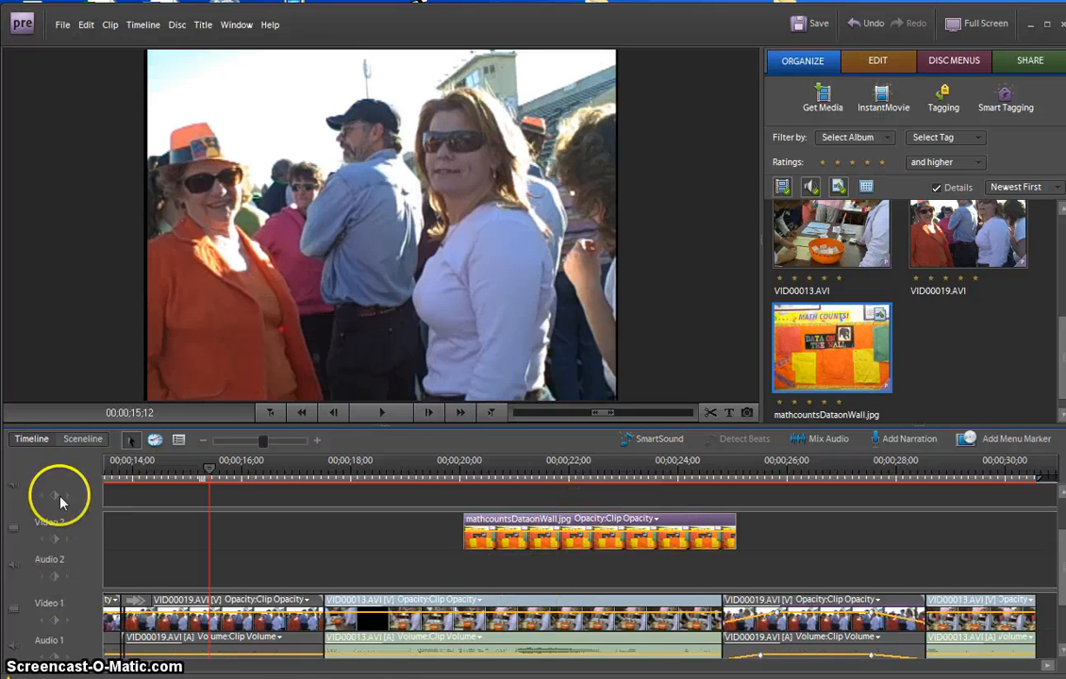
Add the VID00016.AVI clip to the Video 3 track at about 00;00;17;15
{"action": "left_click_drag", "start_coordinate": [1061, 578], "coordinate": [1062, 555]}
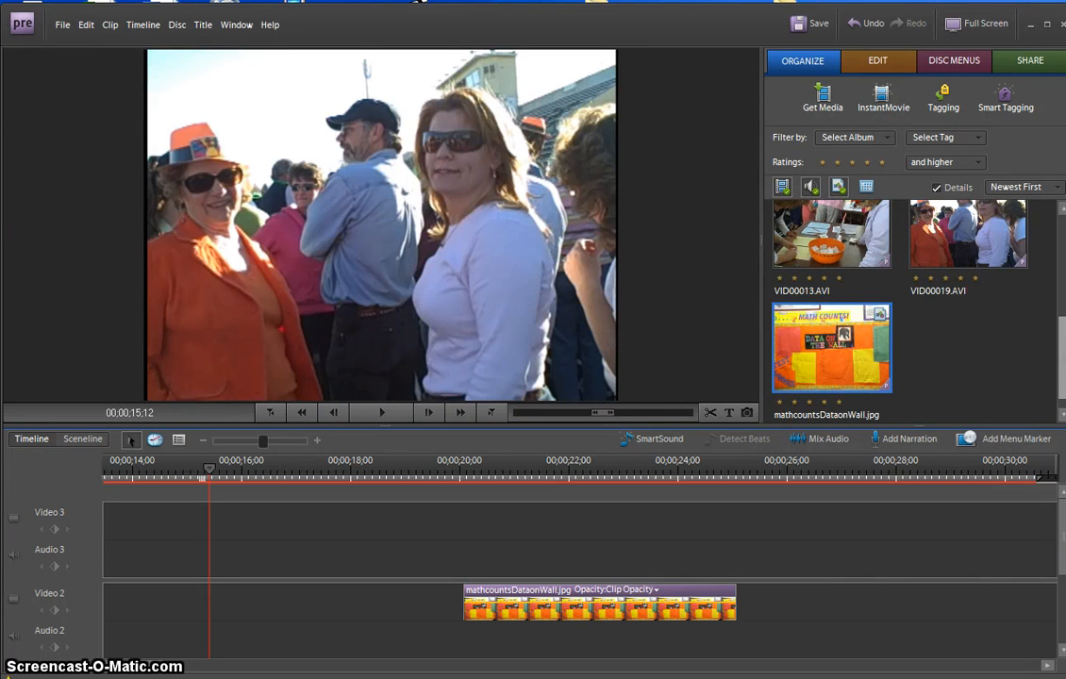
{"action": "left_click_drag", "start_coordinate": [1061, 359], "coordinate": [1060, 280]}
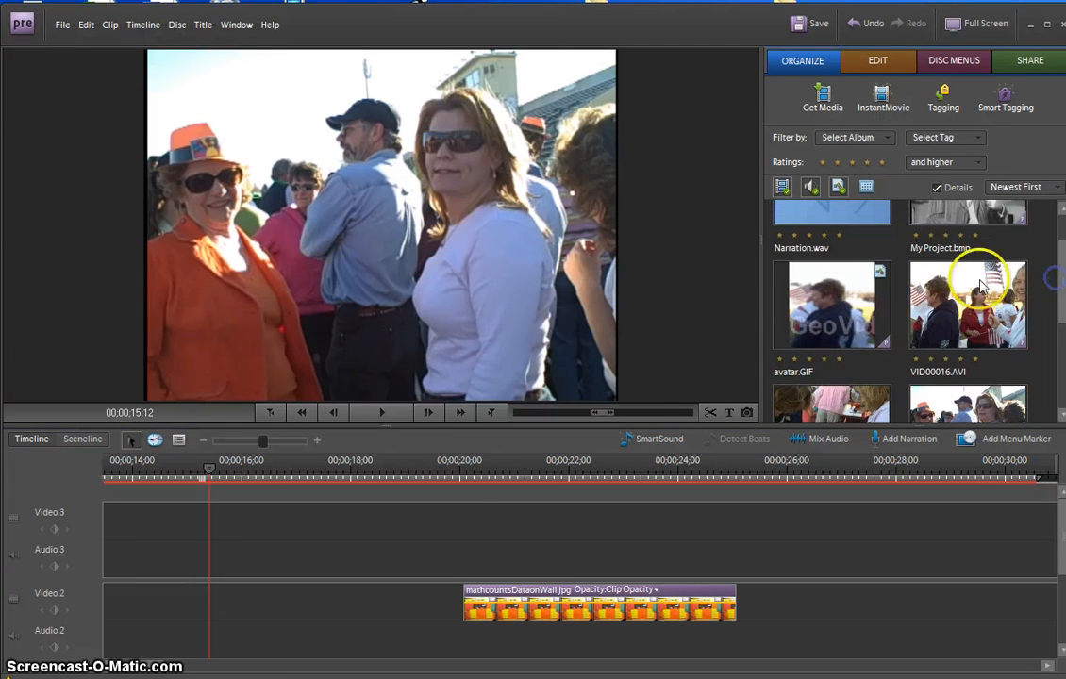
{"action": "left_click_drag", "start_coordinate": [971, 292], "coordinate": [325, 556]}
{"action": "left_click", "coordinate": [520, 615]}
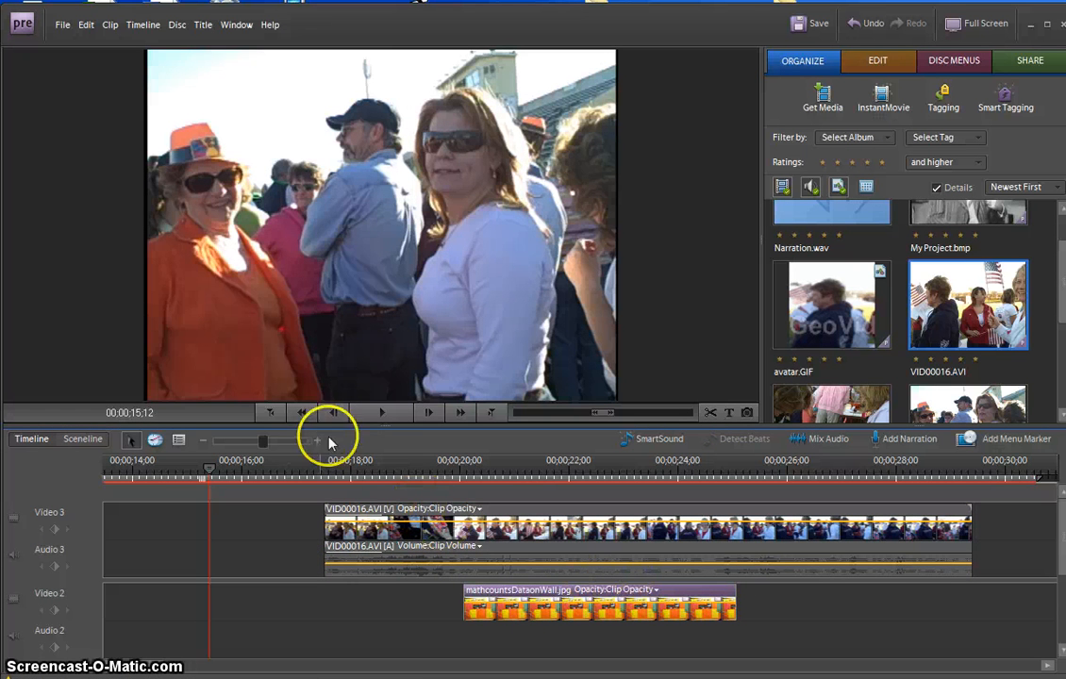
Play to 00;00;19;27, and shrink the Video 3 VID00016.AVI picture to an inset in the frame's lower-right area
{"action": "left_click", "coordinate": [384, 415]}
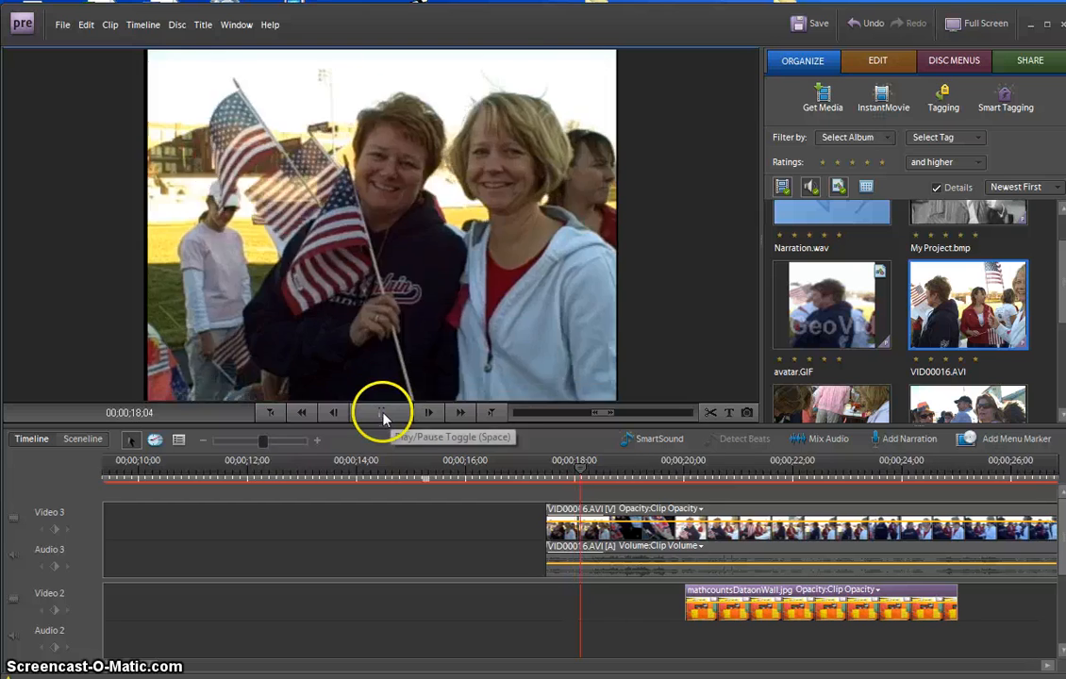
{"action": "left_click", "coordinate": [383, 415]}
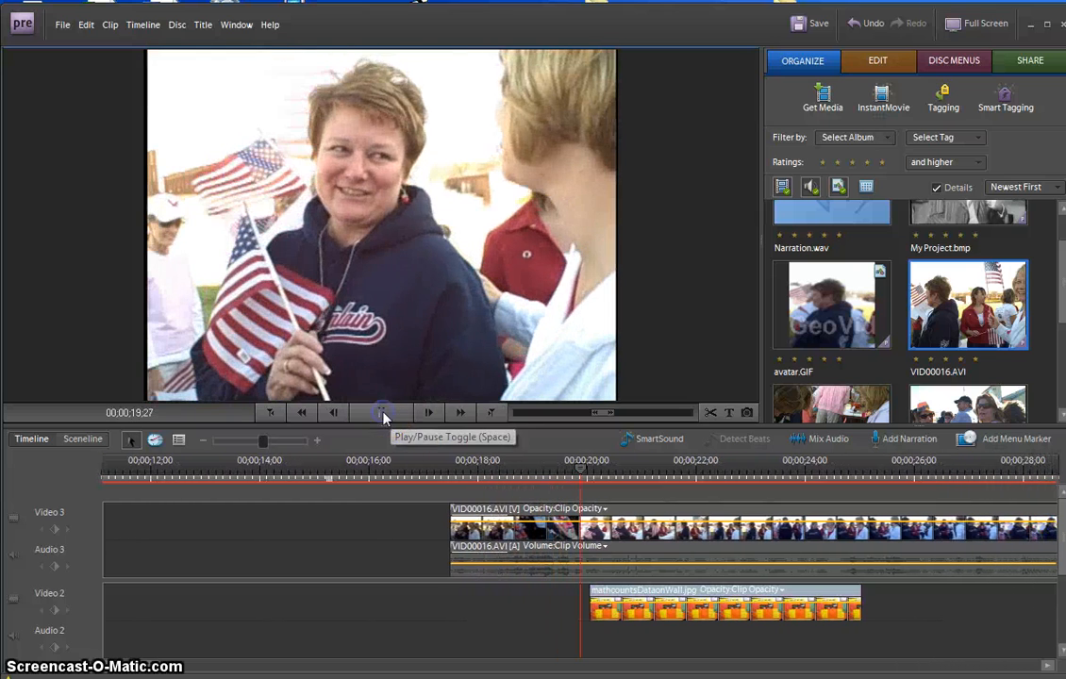
{"action": "left_click", "coordinate": [522, 527]}
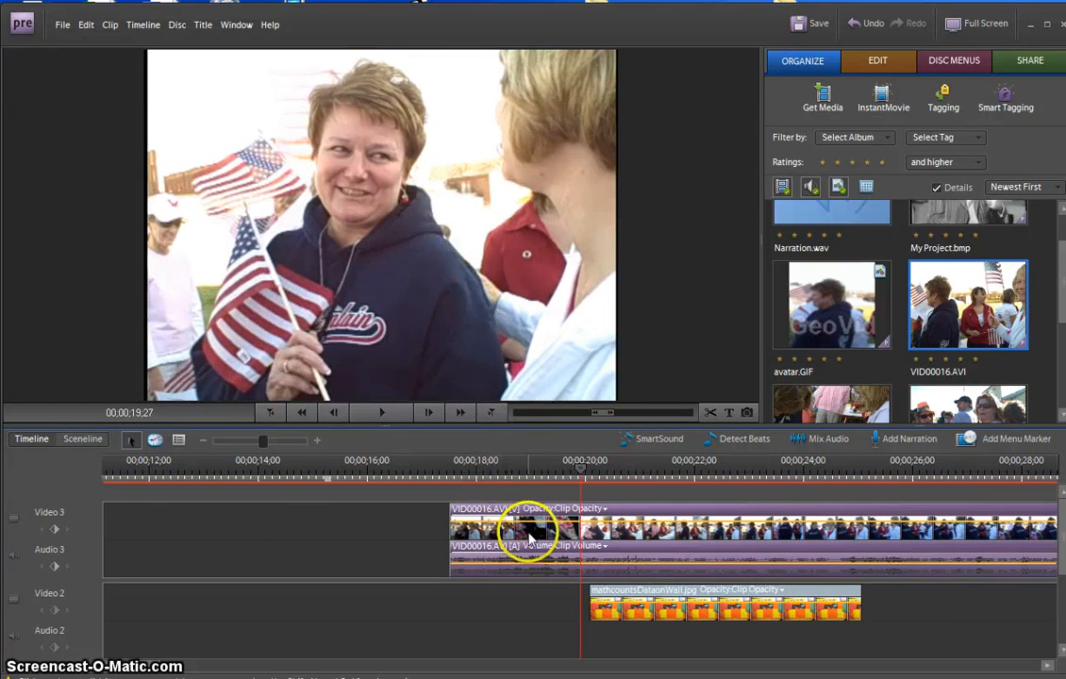
{"action": "left_click", "coordinate": [486, 286]}
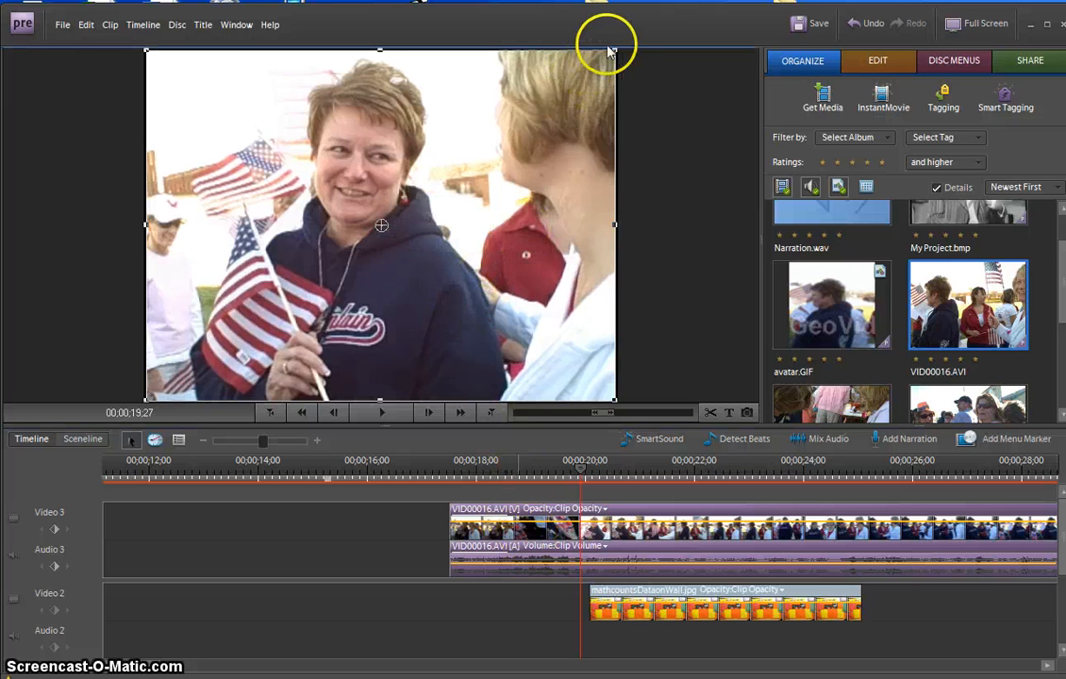
{"action": "left_click_drag", "start_coordinate": [615, 47], "coordinate": [486, 154]}
{"action": "left_click_drag", "start_coordinate": [404, 238], "coordinate": [515, 300]}
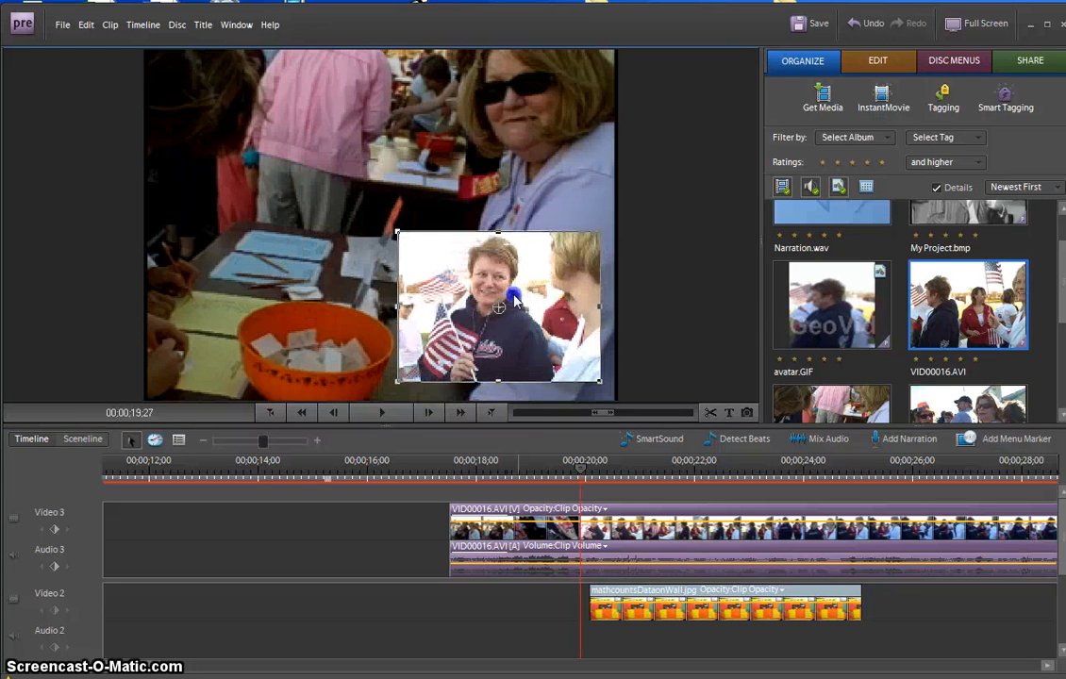
Play to 00;00;22;22, and shrink the mathcountsDataonWall.jpg picture to an inset in the frame's upper-left area
{"action": "left_click", "coordinate": [383, 414]}
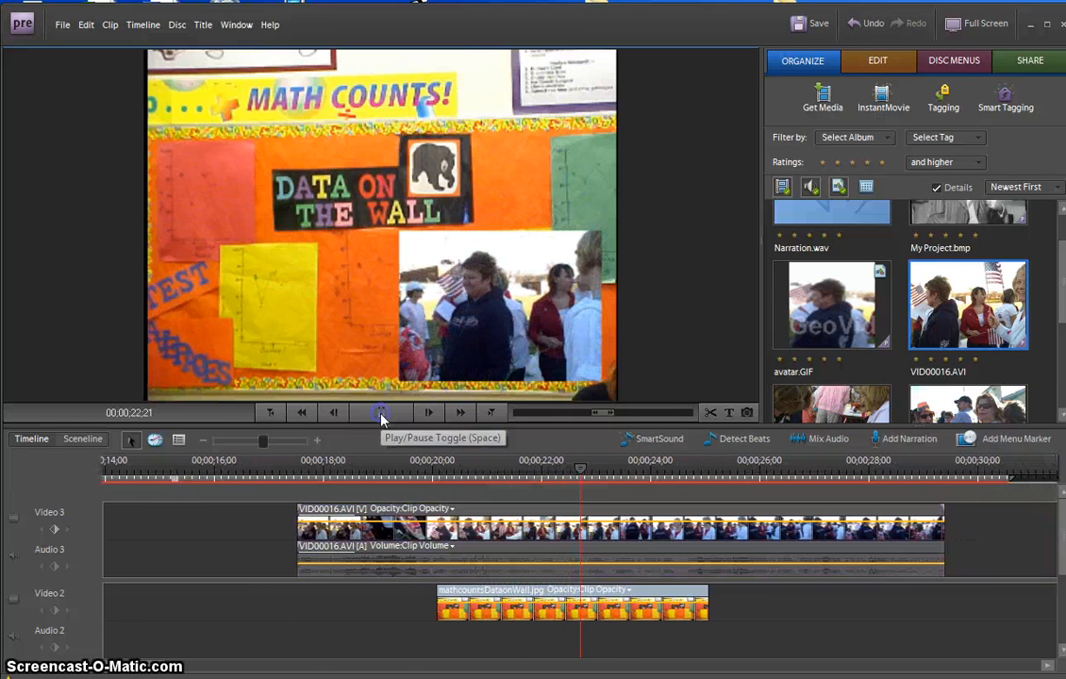
{"action": "left_click", "coordinate": [600, 647]}
{"action": "left_click", "coordinate": [326, 247]}
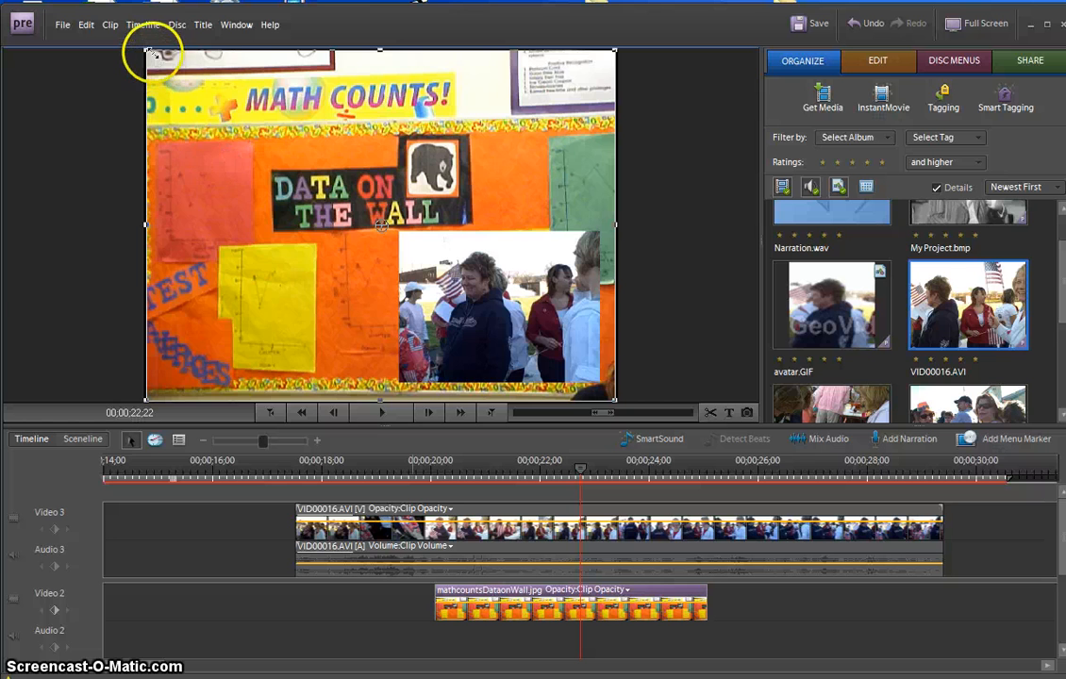
{"action": "left_click_drag", "start_coordinate": [148, 51], "coordinate": [266, 149]}
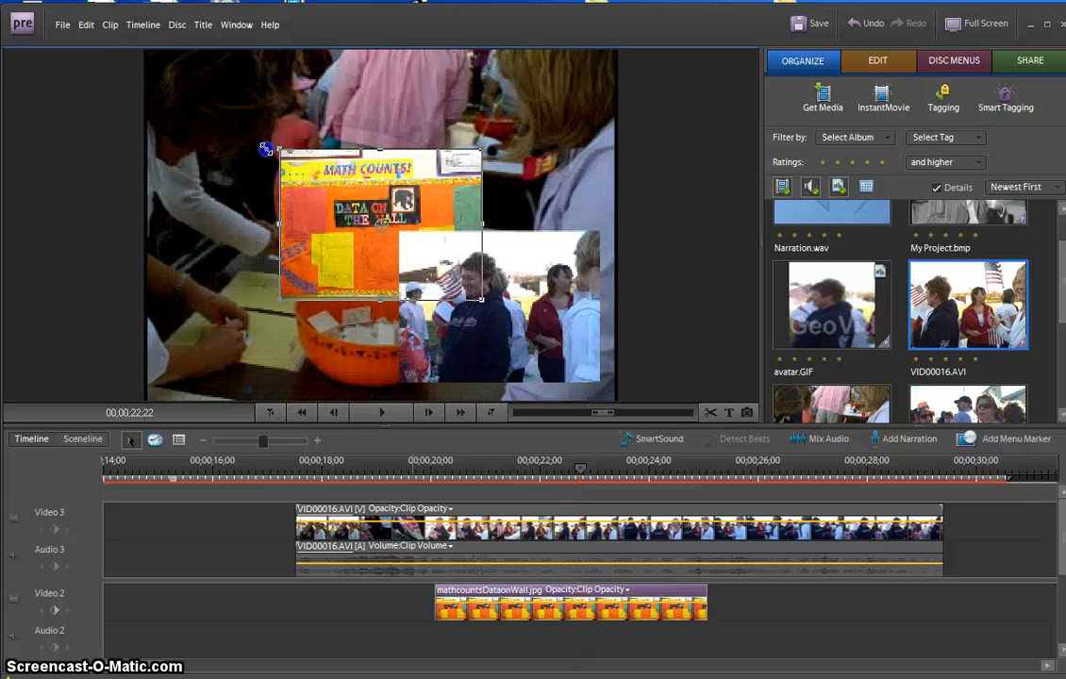
{"action": "left_click_drag", "start_coordinate": [359, 234], "coordinate": [246, 175]}
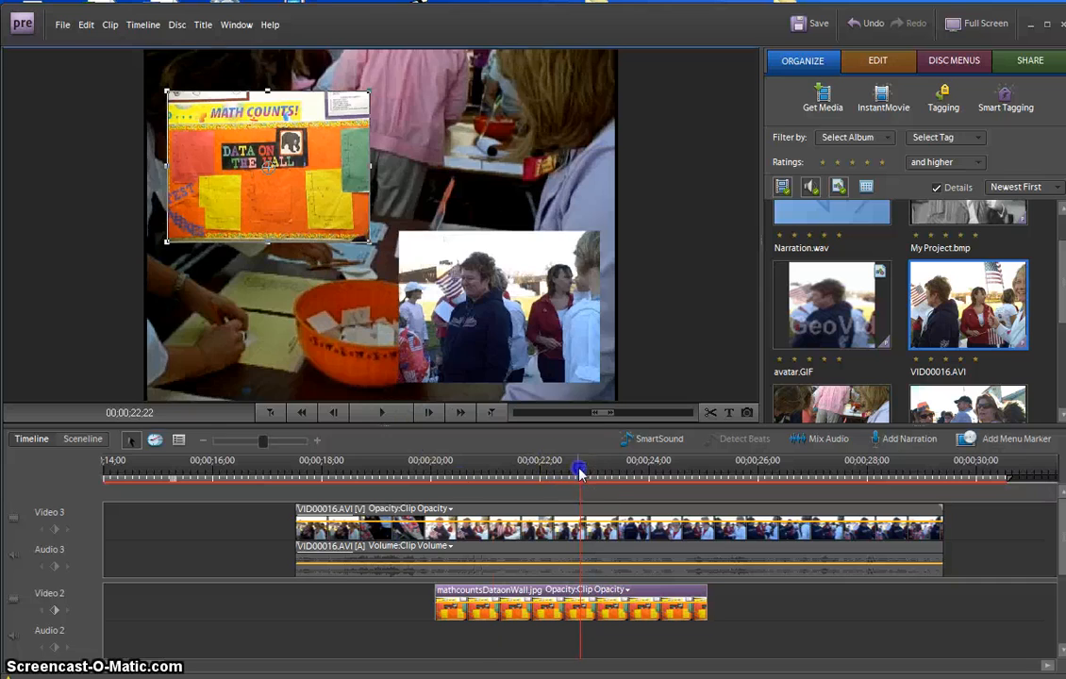
Play back the picture-in-picture section from about 00;00;20;00 to 00;00;25;22
{"action": "left_click_drag", "start_coordinate": [578, 469], "coordinate": [430, 479]}
{"action": "left_click", "coordinate": [345, 340]}
{"action": "left_click", "coordinate": [385, 410]}
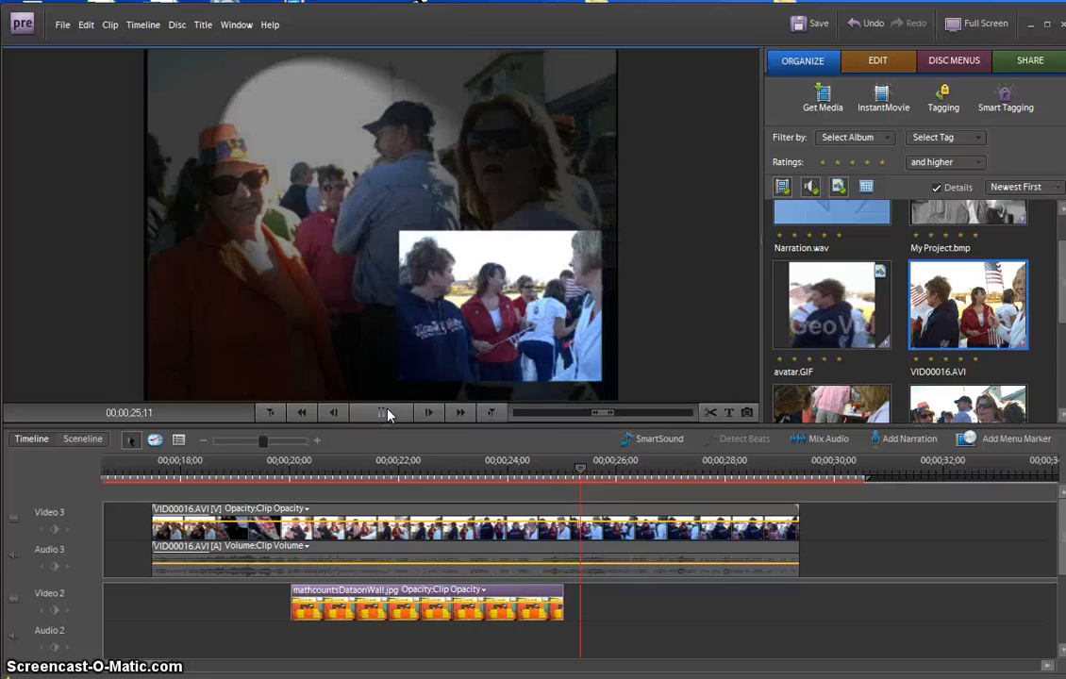
{"action": "left_click", "coordinate": [387, 415]}
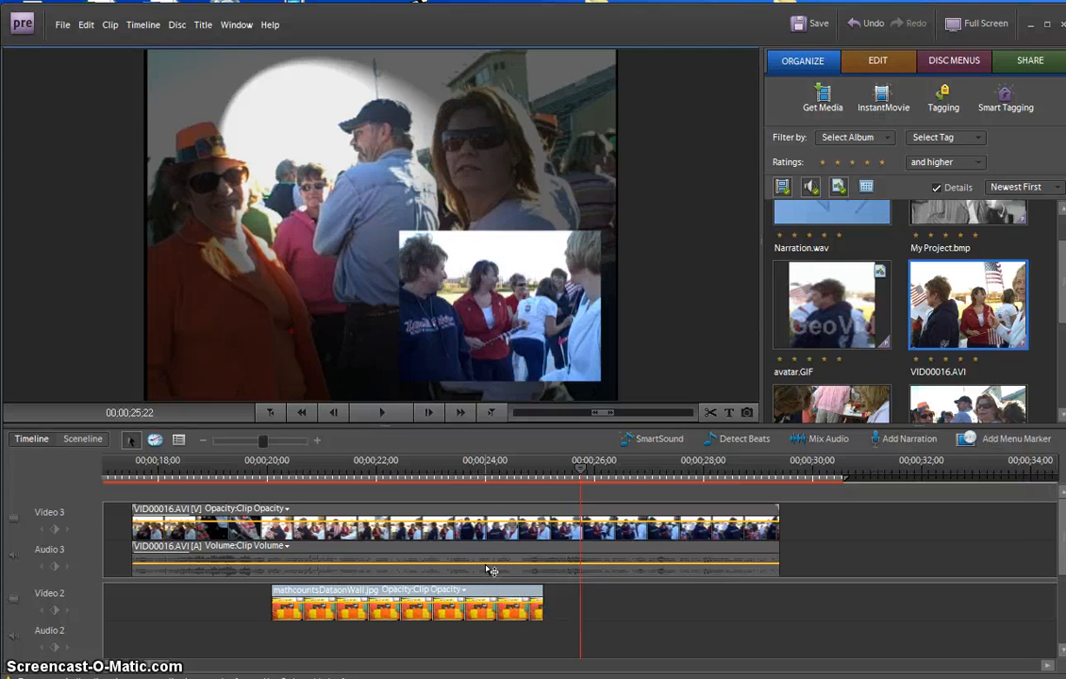
Lower the audio volume level of the VID00016.AVI clip on the Audio 3 track
{"action": "left_click_drag", "start_coordinate": [487, 566], "coordinate": [489, 595]}
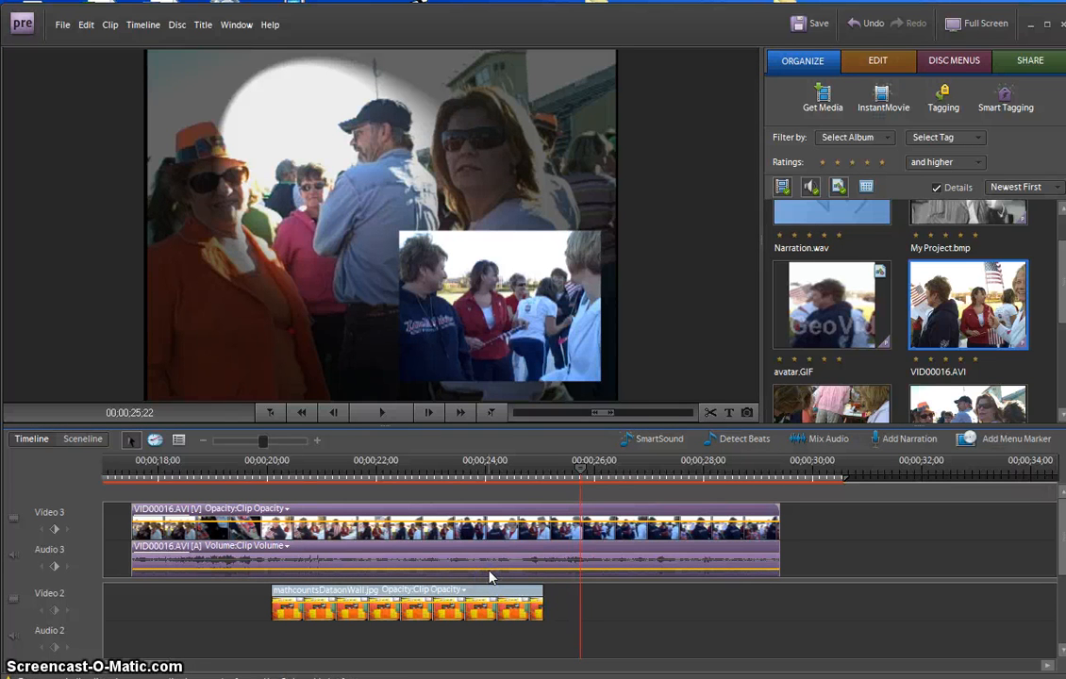
Raise the VID00016.AVI clip's volume slightly on Audio 3, and lower its Video 3 opacity to make the inset semi-transparent
{"action": "left_click_drag", "start_coordinate": [491, 561], "coordinate": [498, 546]}
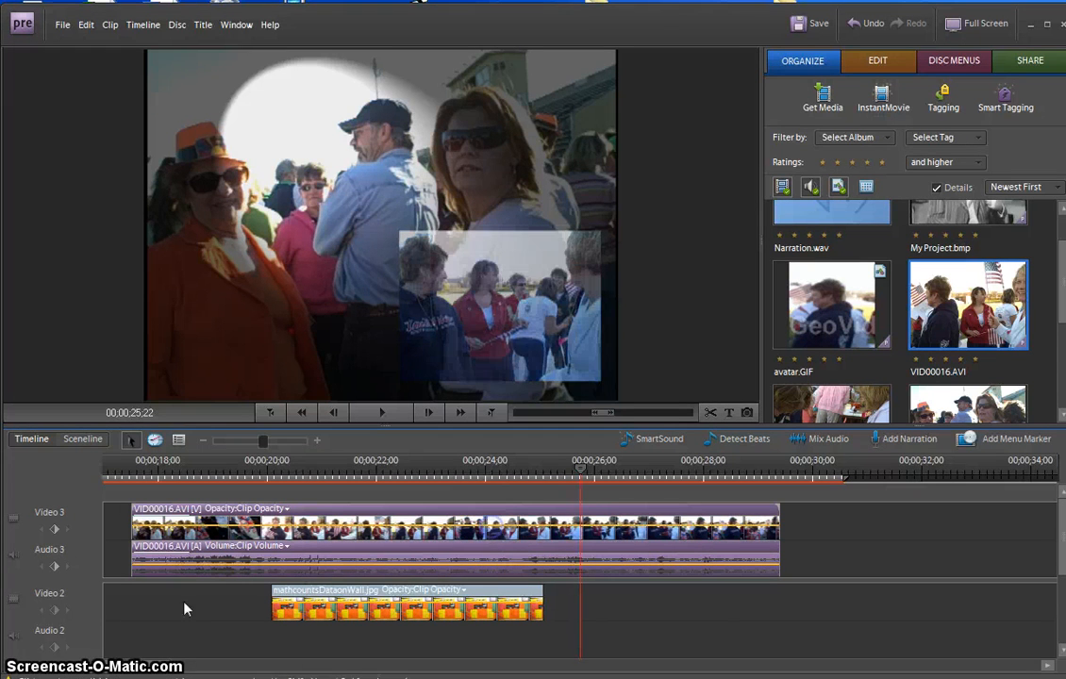
{"action": "left_click", "coordinate": [563, 529]}
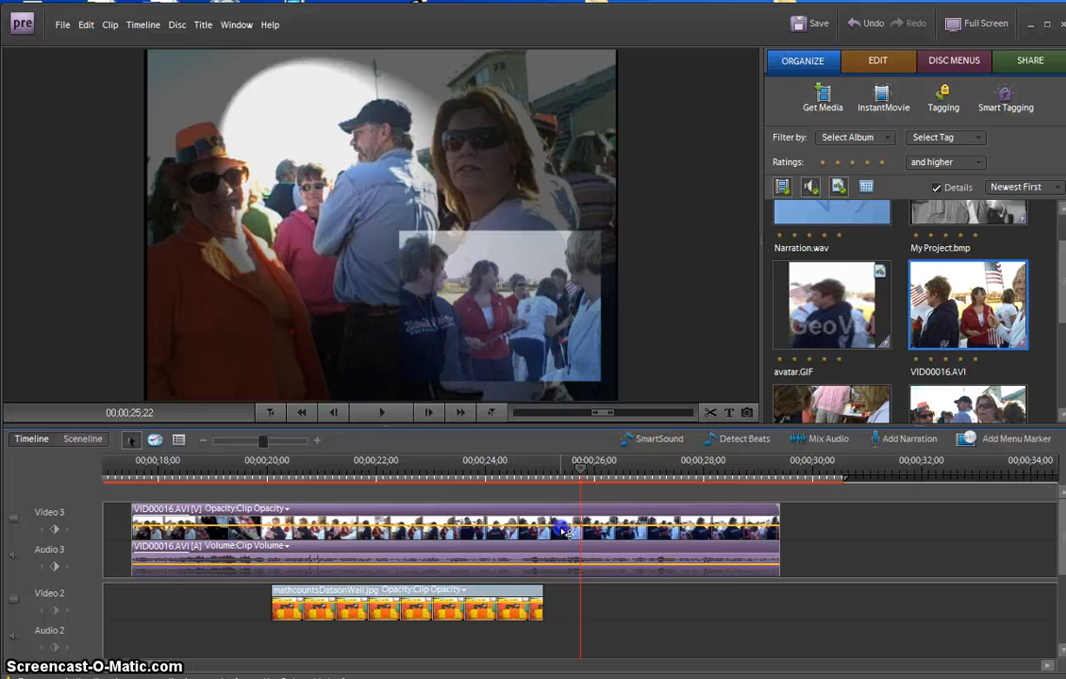
{"action": "left_click_drag", "start_coordinate": [563, 533], "coordinate": [560, 533]}
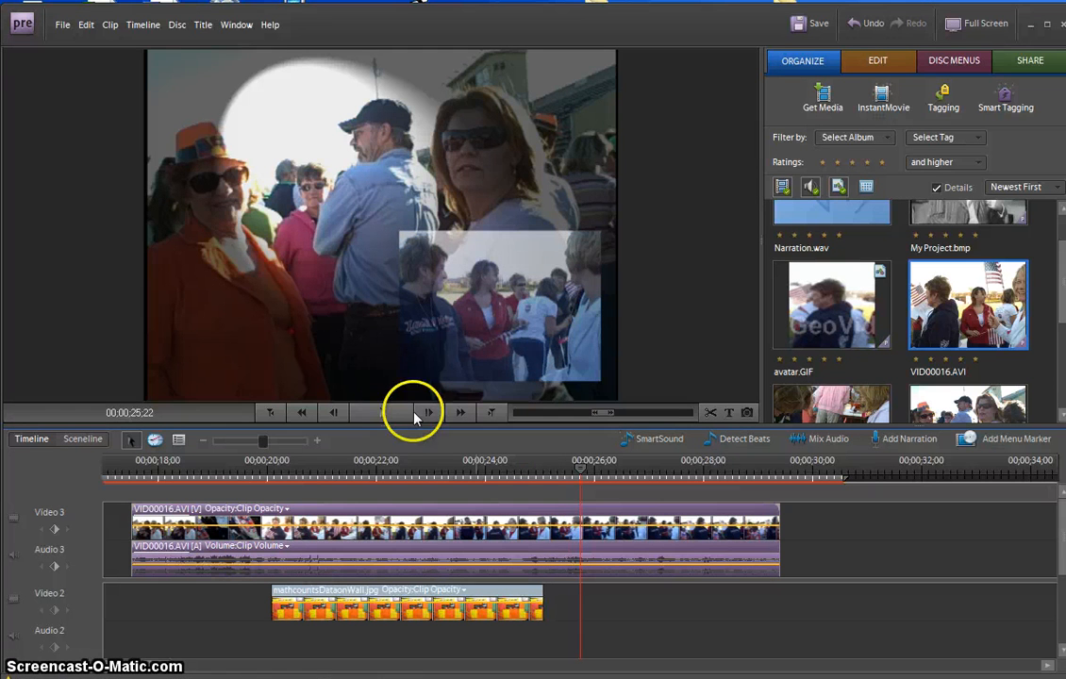
Play back the semi-transparent inset from 00;00;25;22 to 00;00;28;18, and deselect the VID00016.AVI clip
{"action": "left_click", "coordinate": [380, 414]}
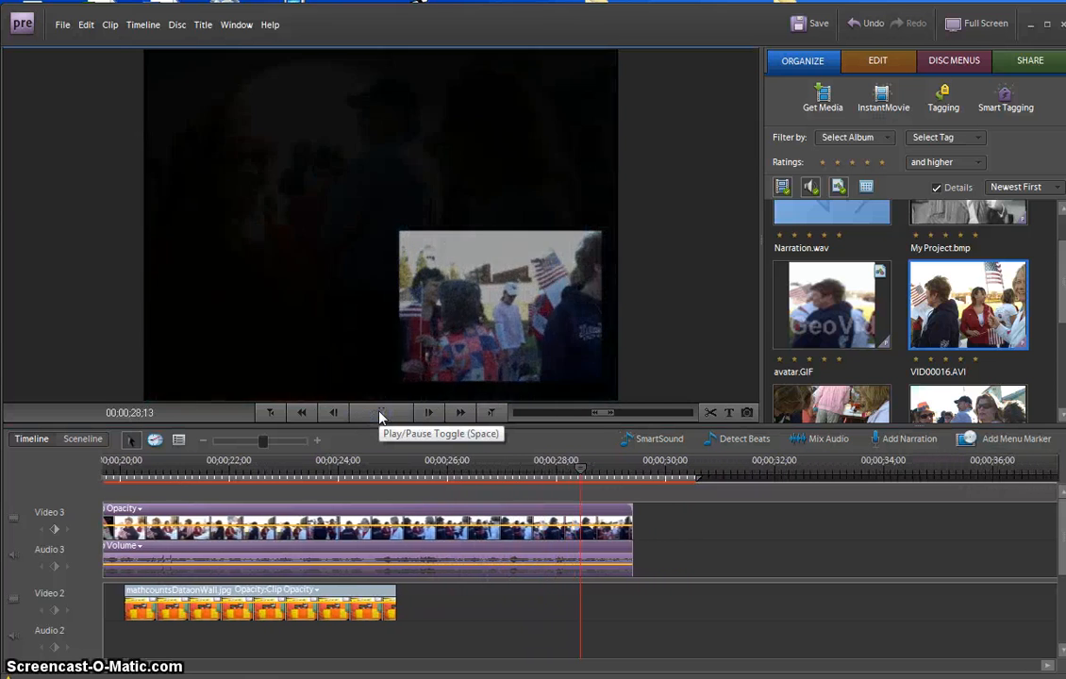
{"action": "left_click", "coordinate": [746, 613]}
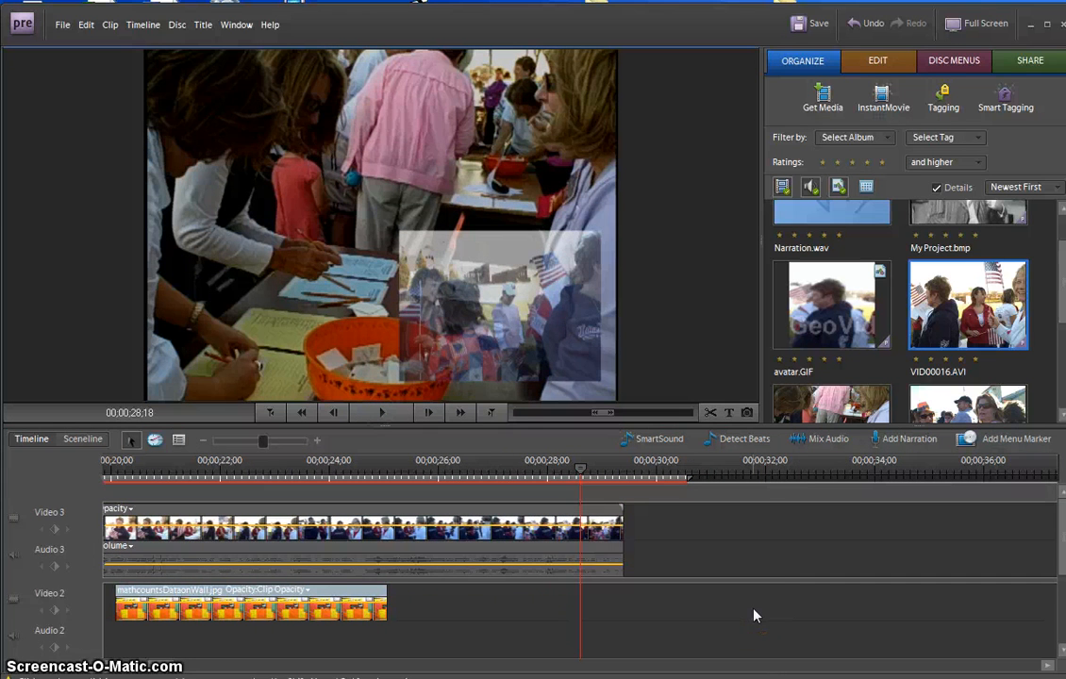
Switch from the media organizer to the editing tools for effects, transitions and titles
{"action": "left_click", "coordinate": [891, 59]}
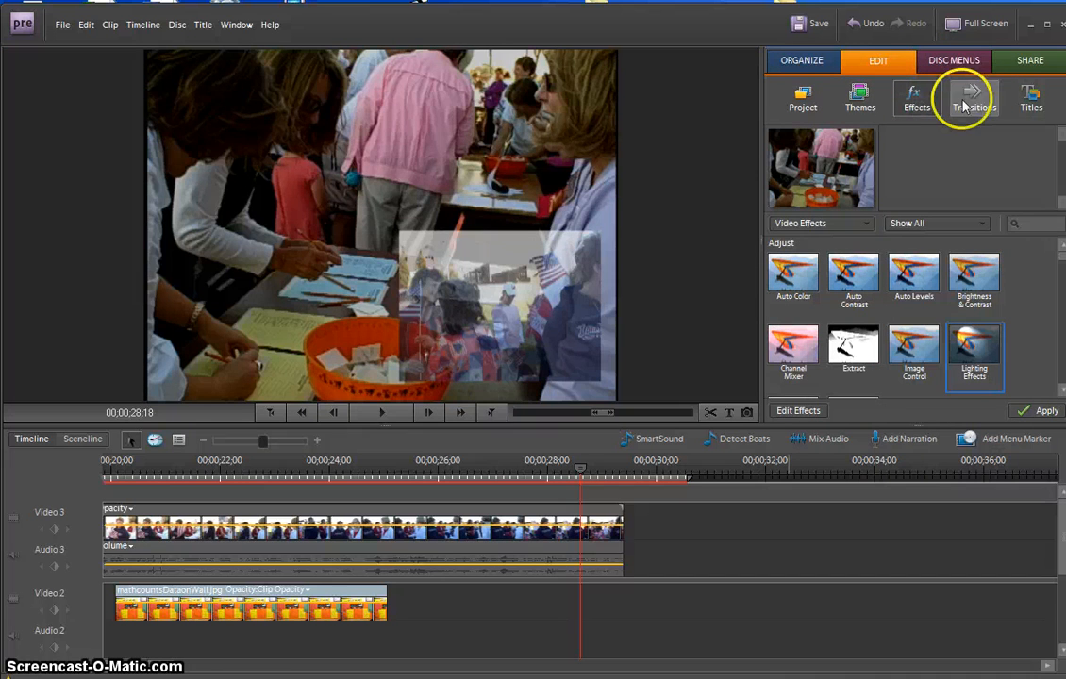